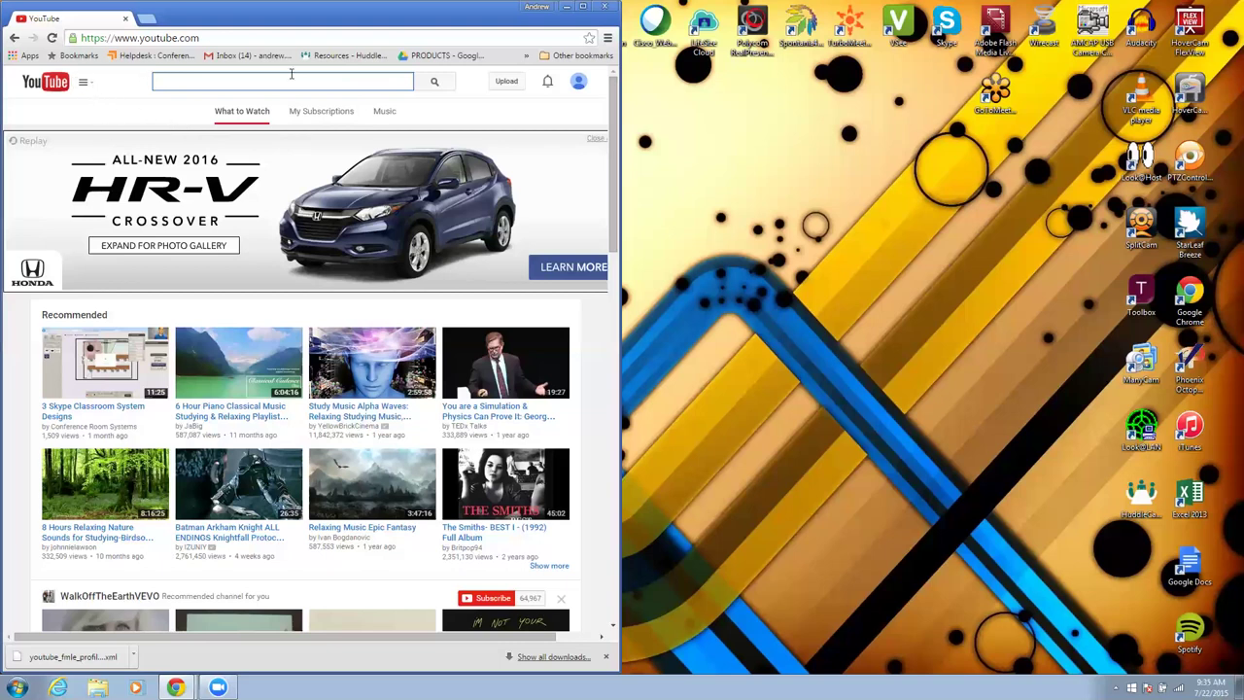
Go through My Channel and Video Manager to Live Events, then widen the browser window
click(85, 84)
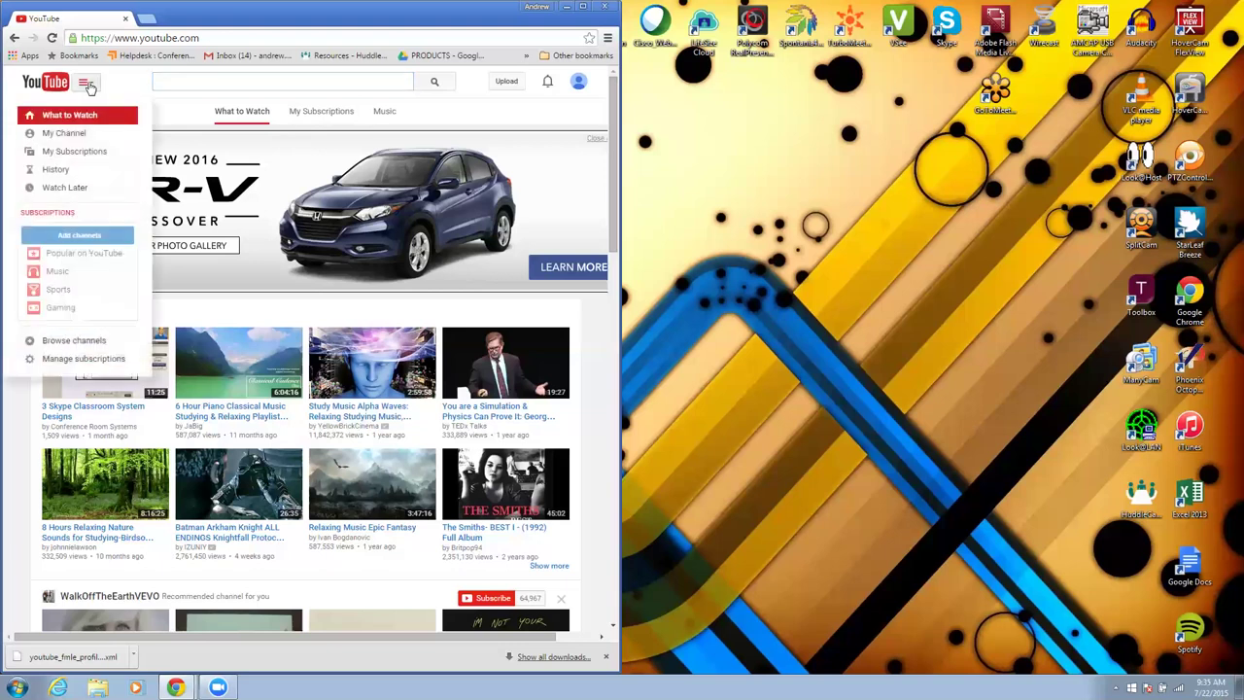
click(69, 138)
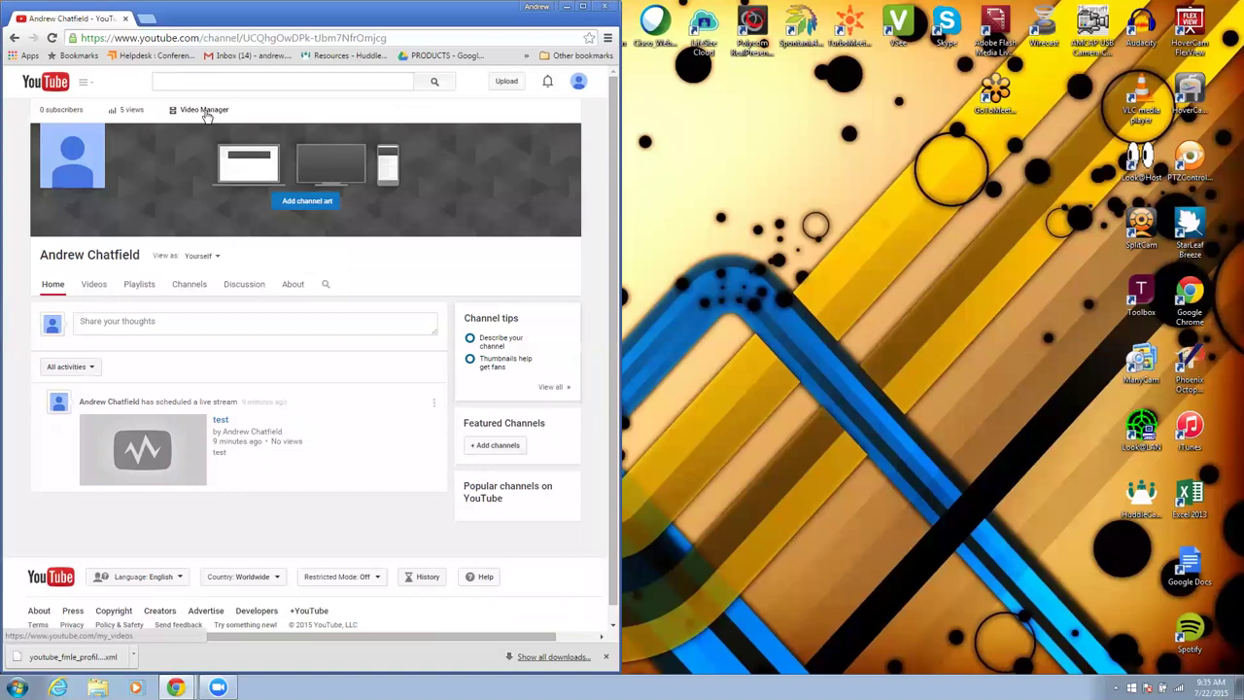
click(204, 111)
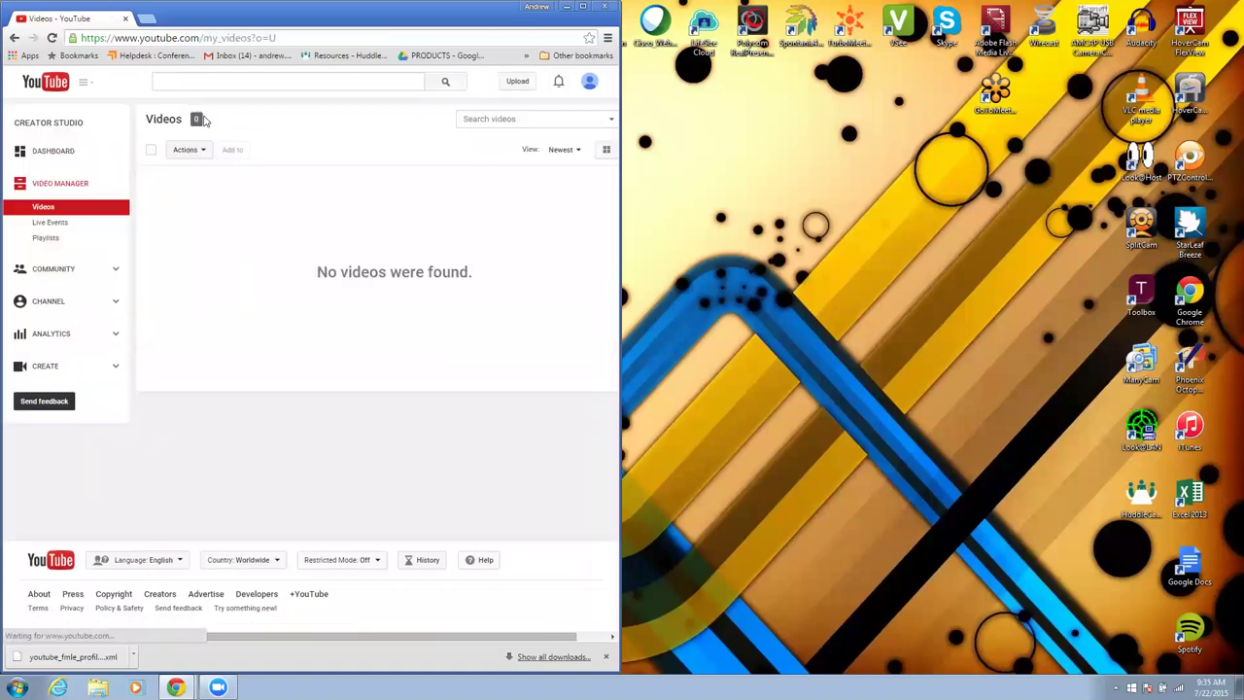
click(56, 223)
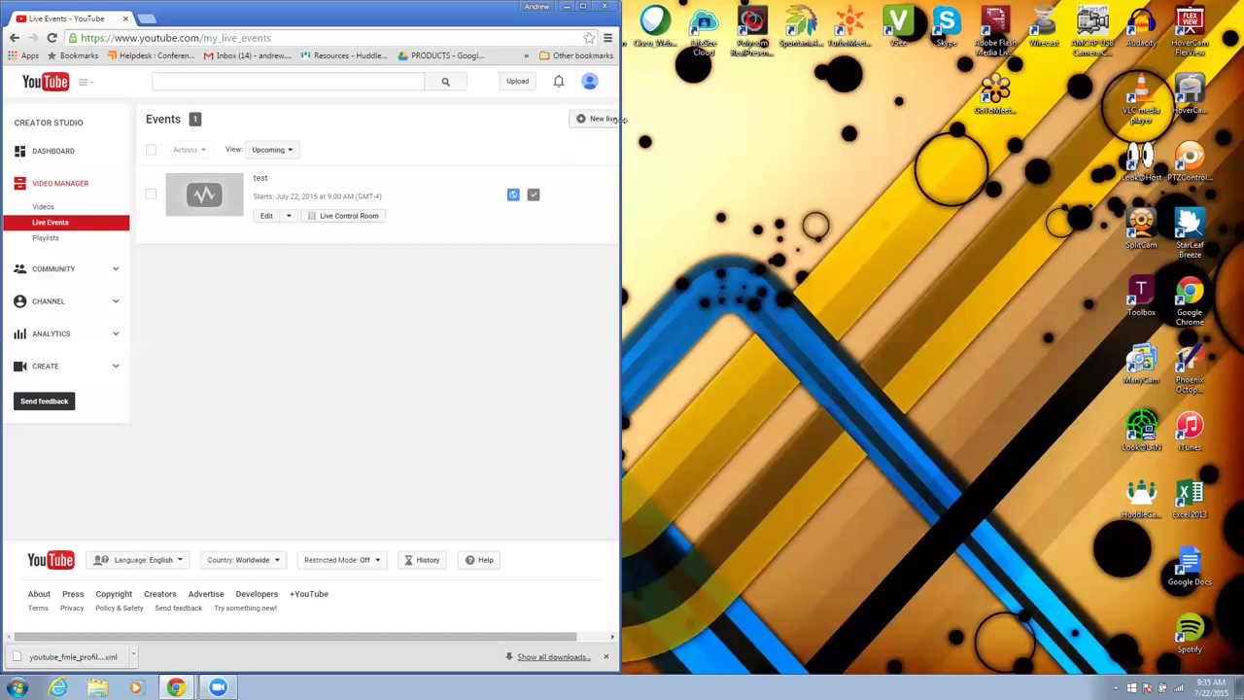
drag(671, 114, 670, 115)
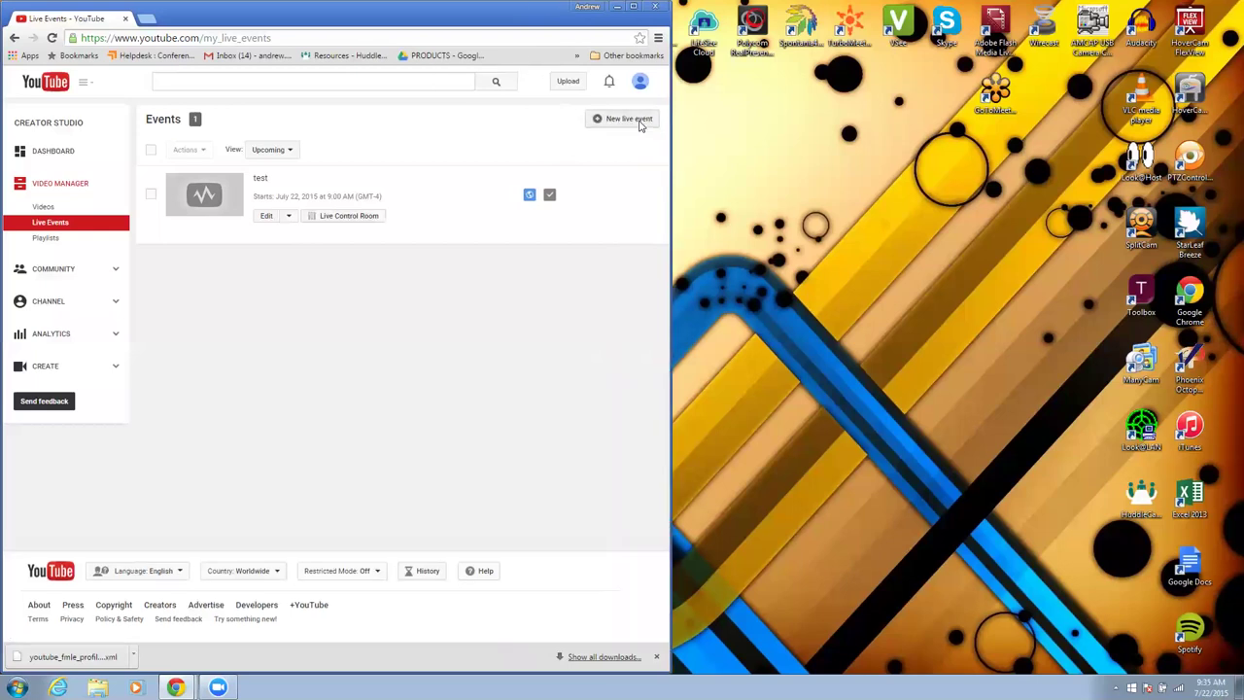
Start a new live event titled 'test' with the description 'test'
click(640, 124)
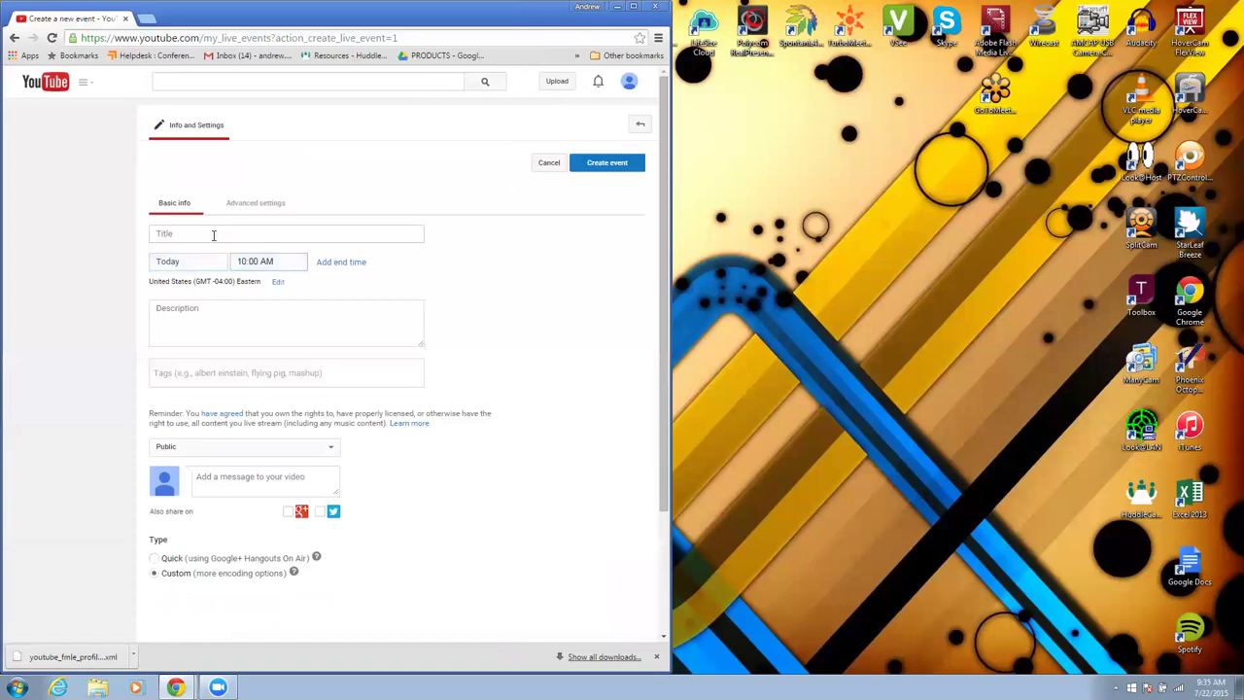
click(215, 234)
text(test)
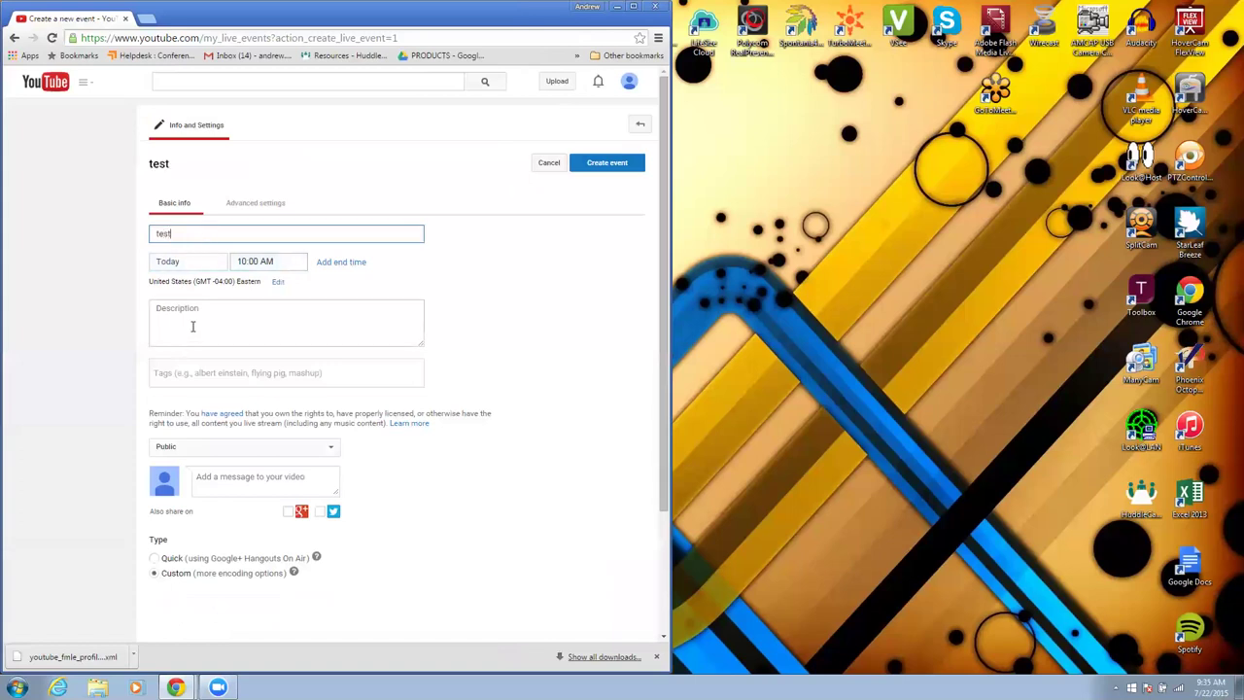
click(193, 326)
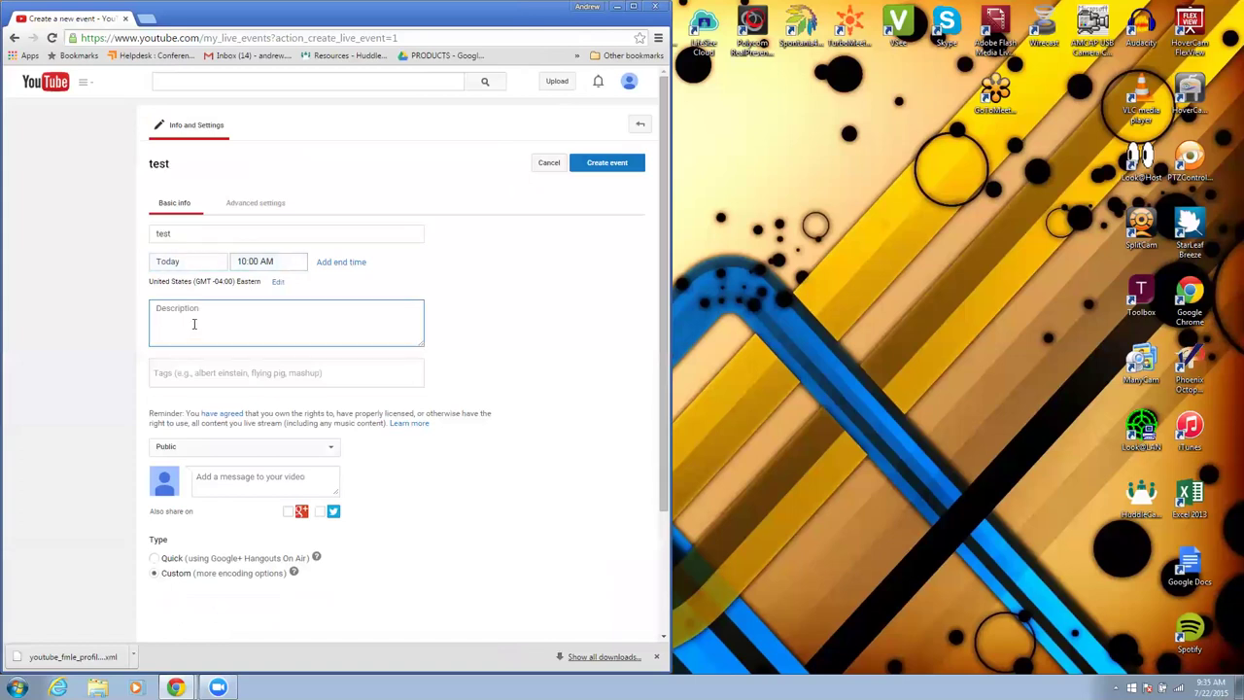
text(test)
Set the start time to 9:30 AM, choose the Custom type, and create the event
click(261, 261)
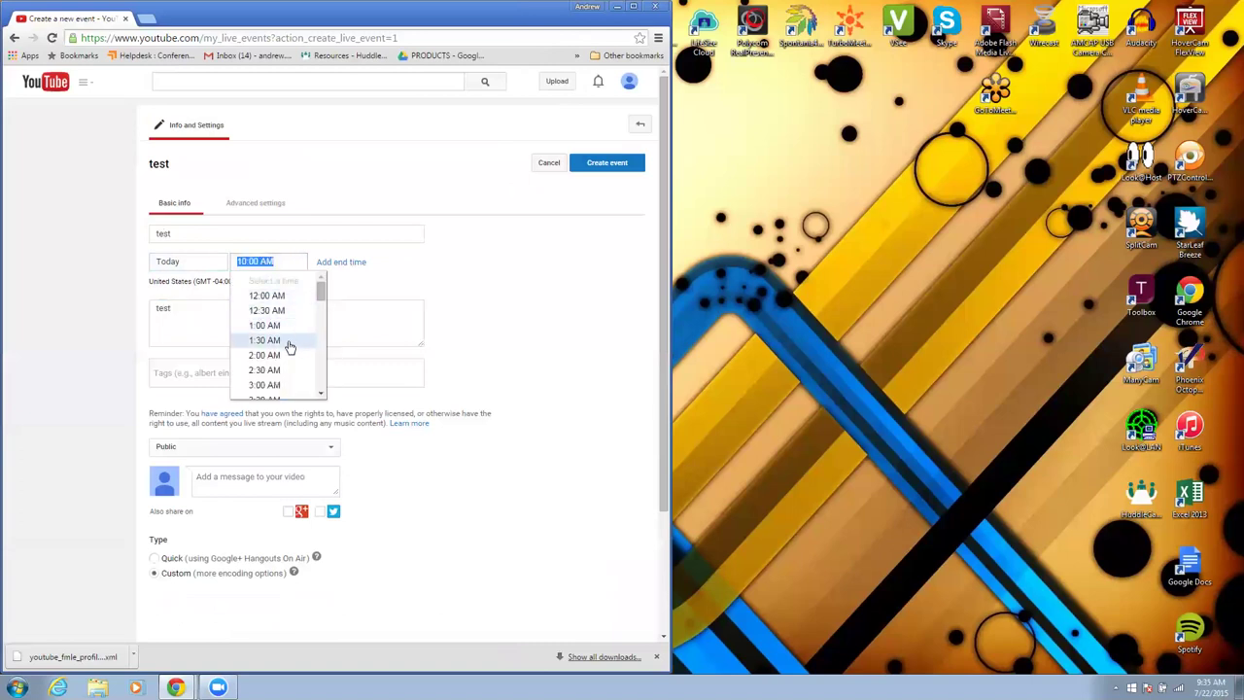
scroll(288, 347, down, 1)
scroll(288, 350, down, 3)
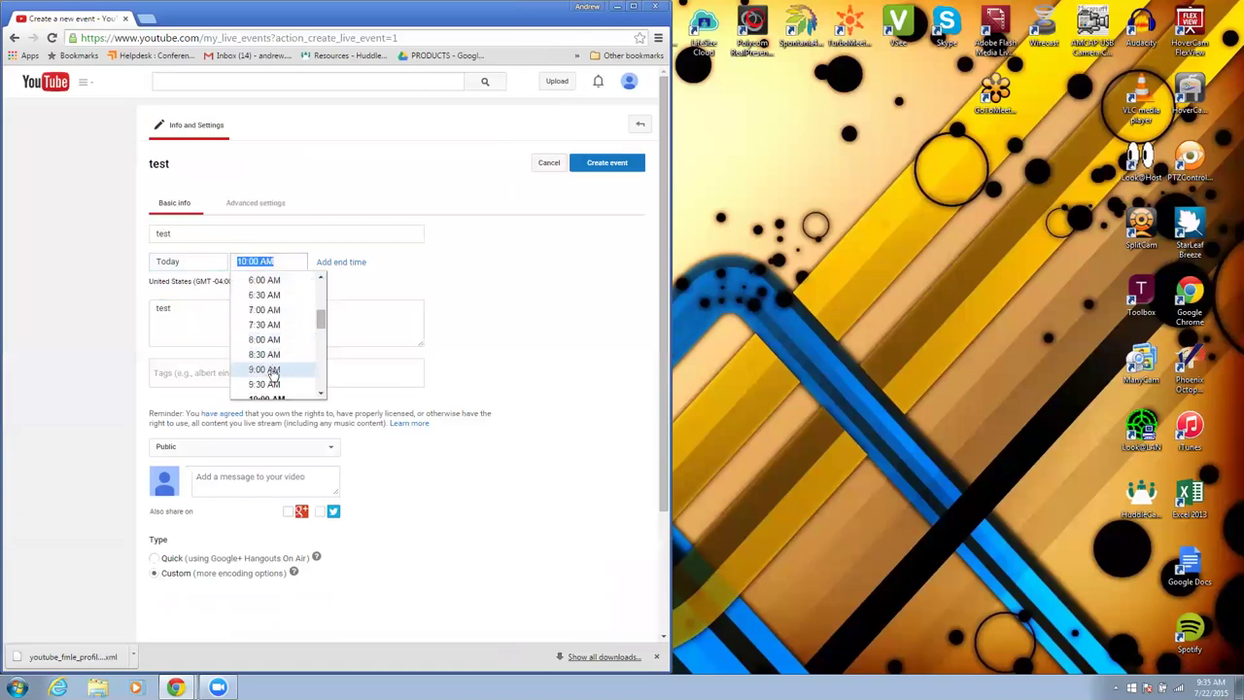
click(266, 385)
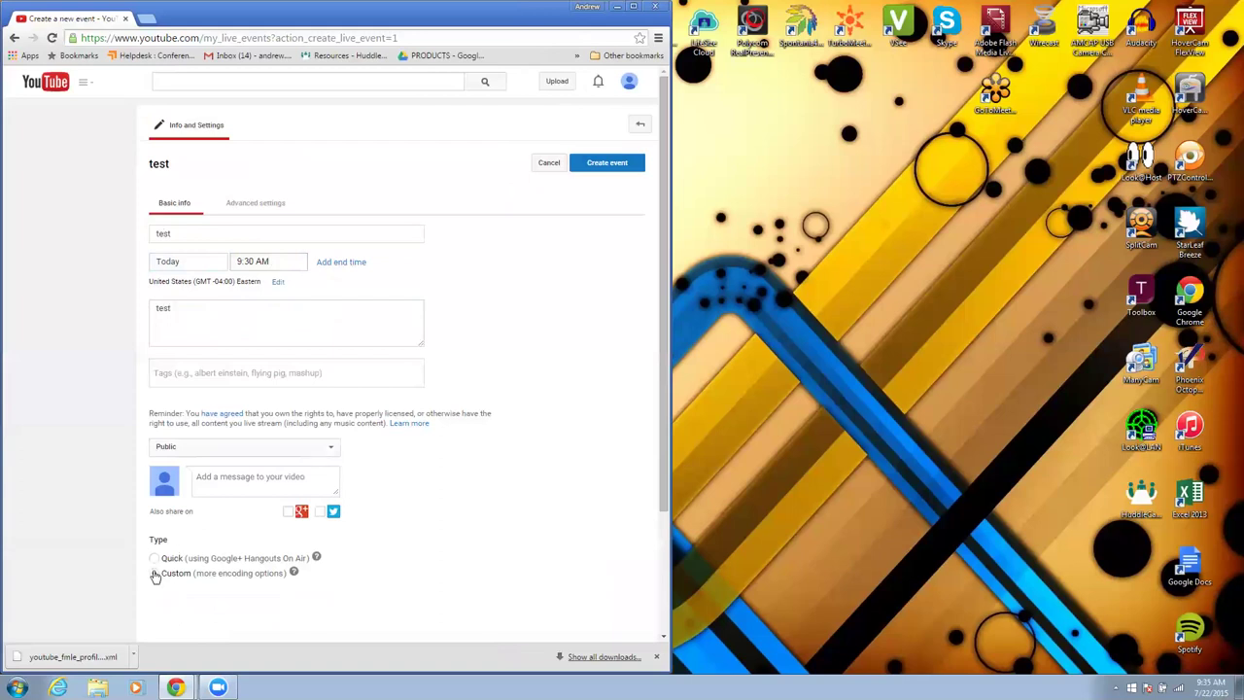
click(156, 576)
click(614, 170)
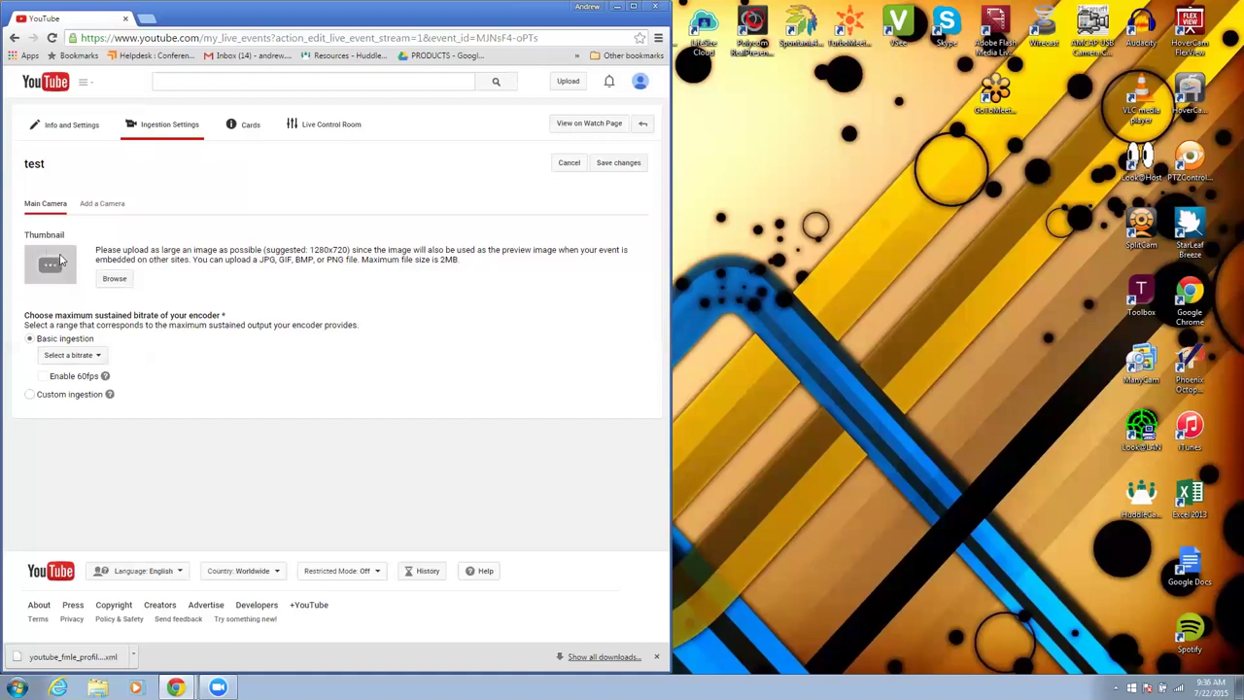
Choose the 1500–4000 Kbps (720p) encoder bitrate for basic ingestion
click(79, 358)
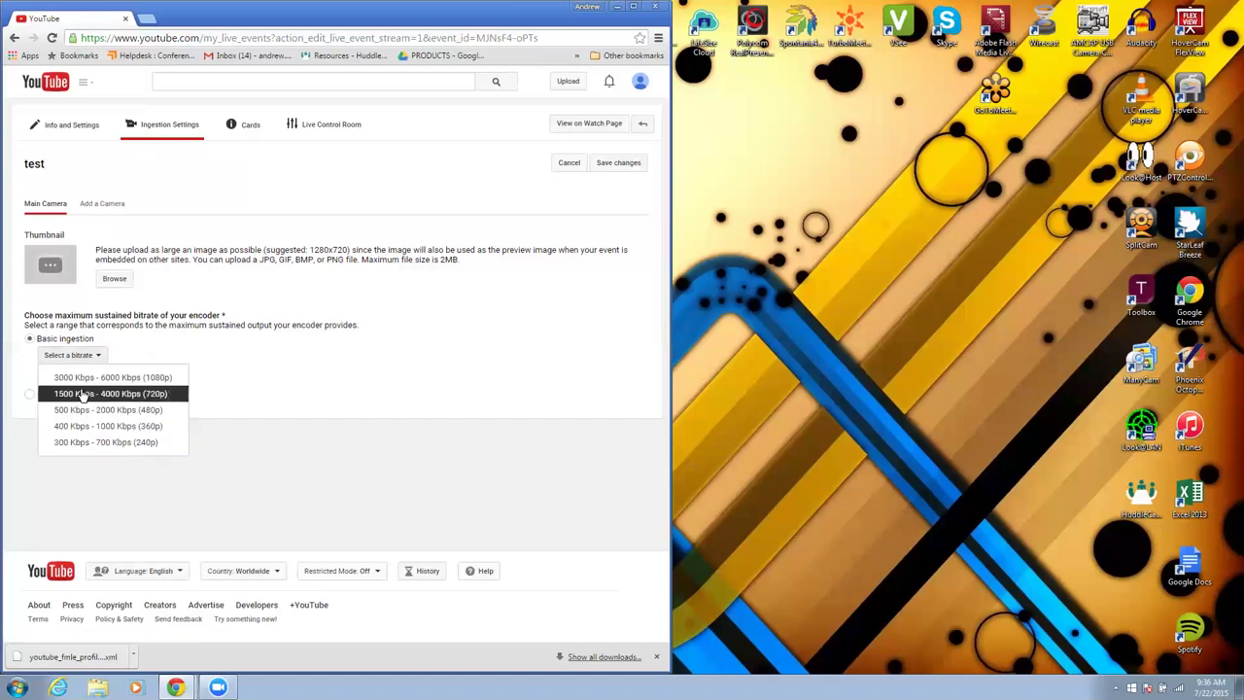
click(81, 393)
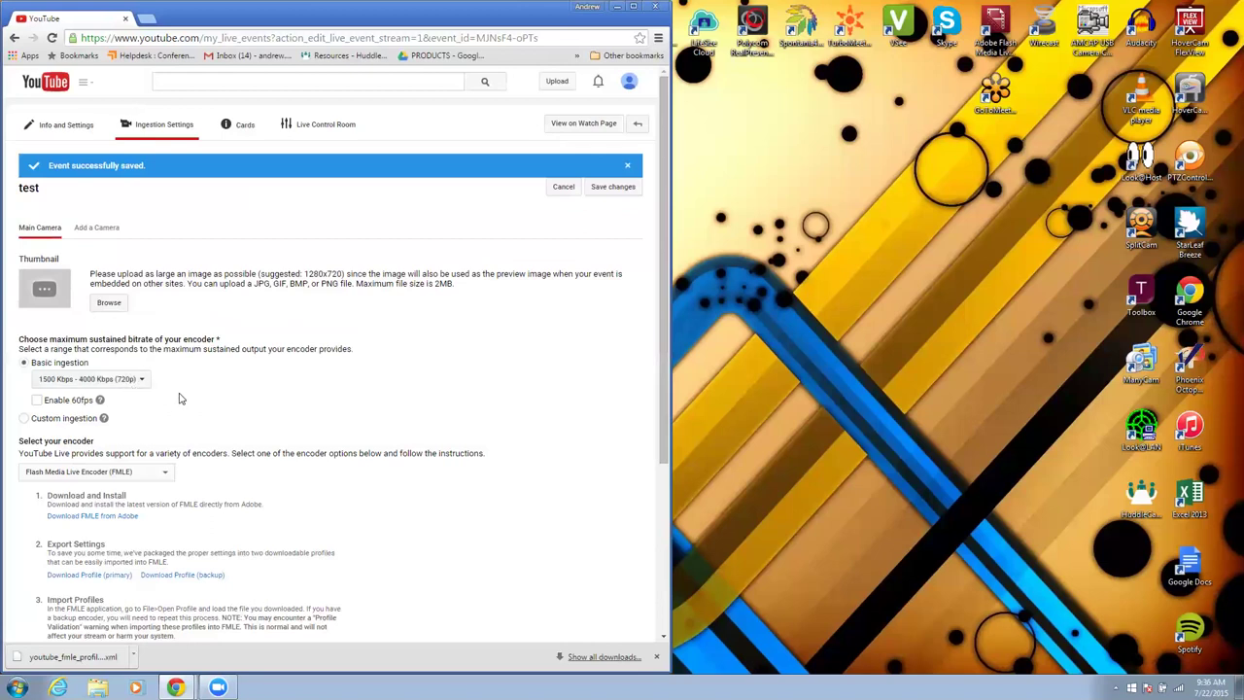
Download the primary FMLE profile XML and drag a copy onto the desktop
scroll(199, 383, down, 3)
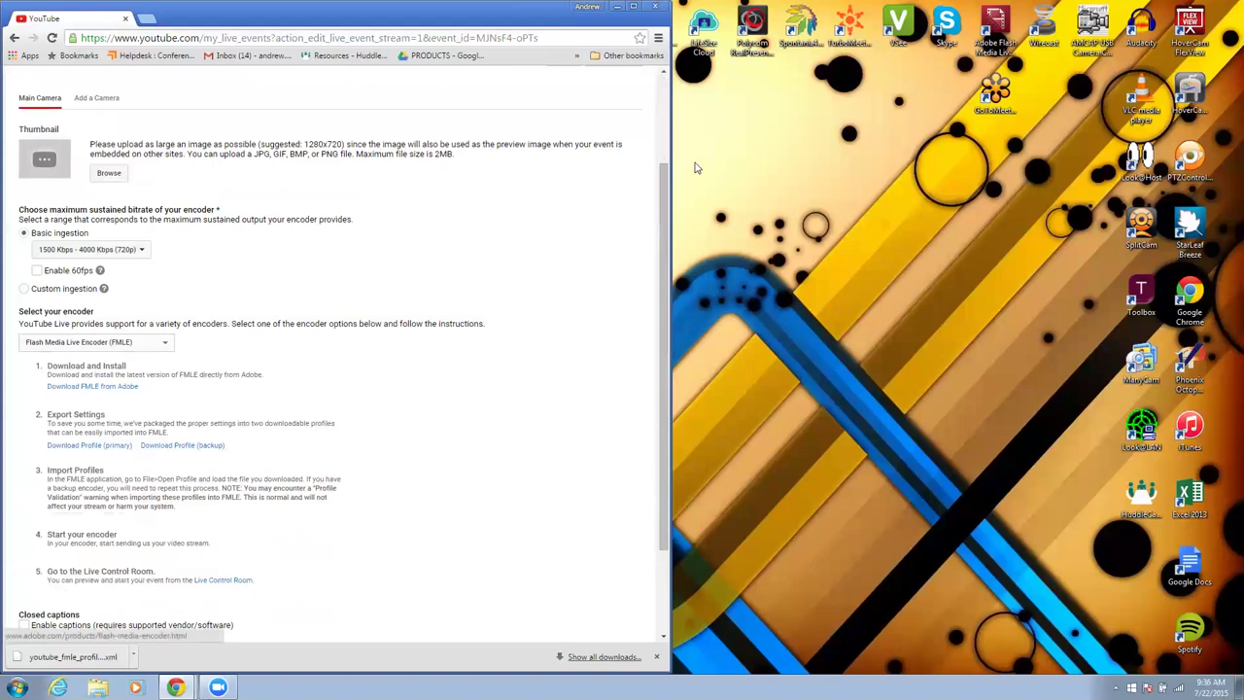
click(995, 31)
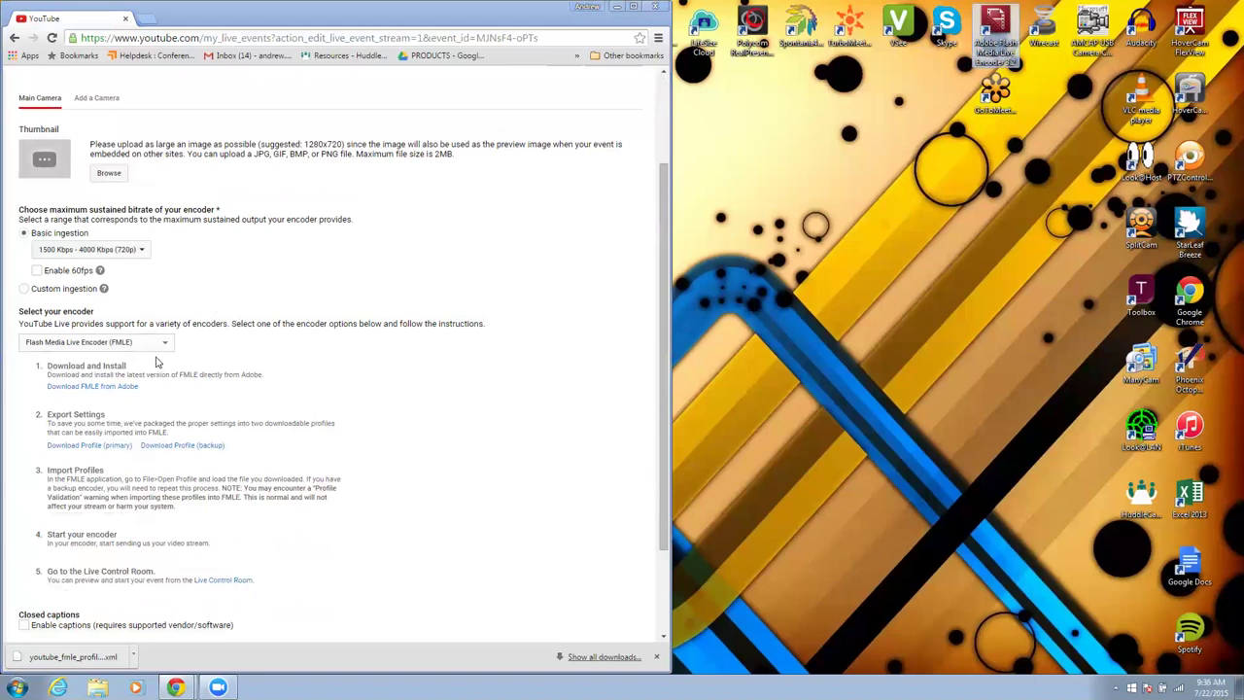
click(79, 446)
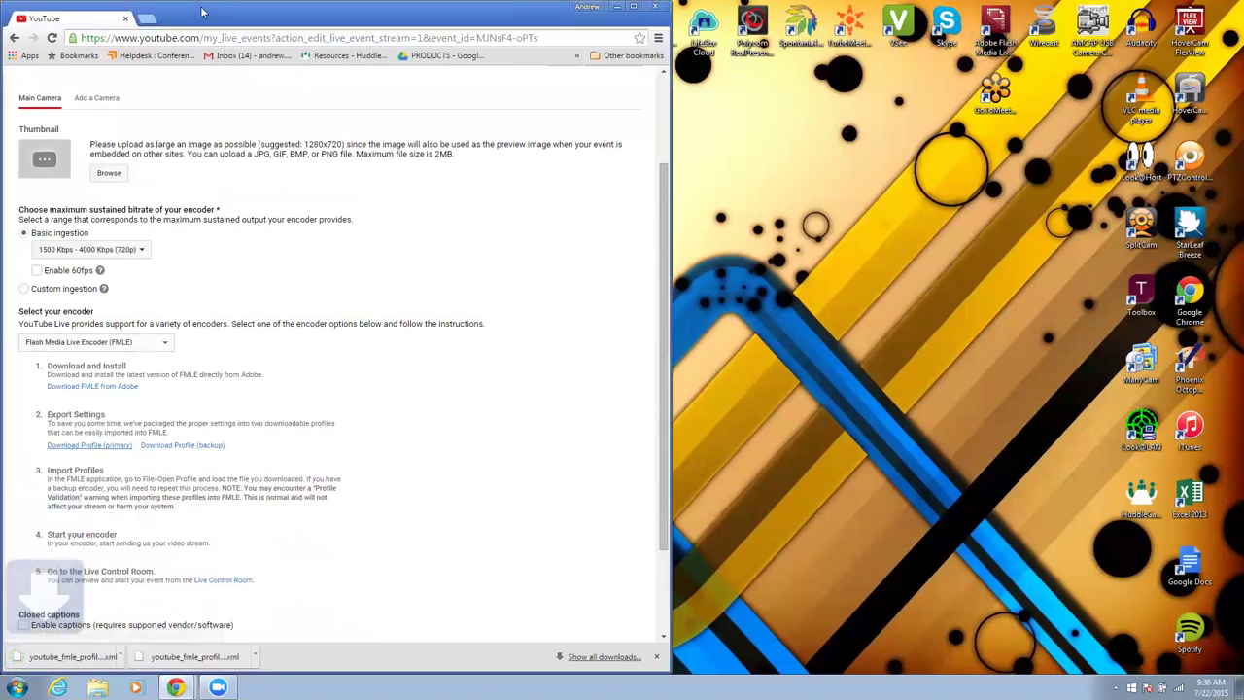
drag(201, 18, 416, 19)
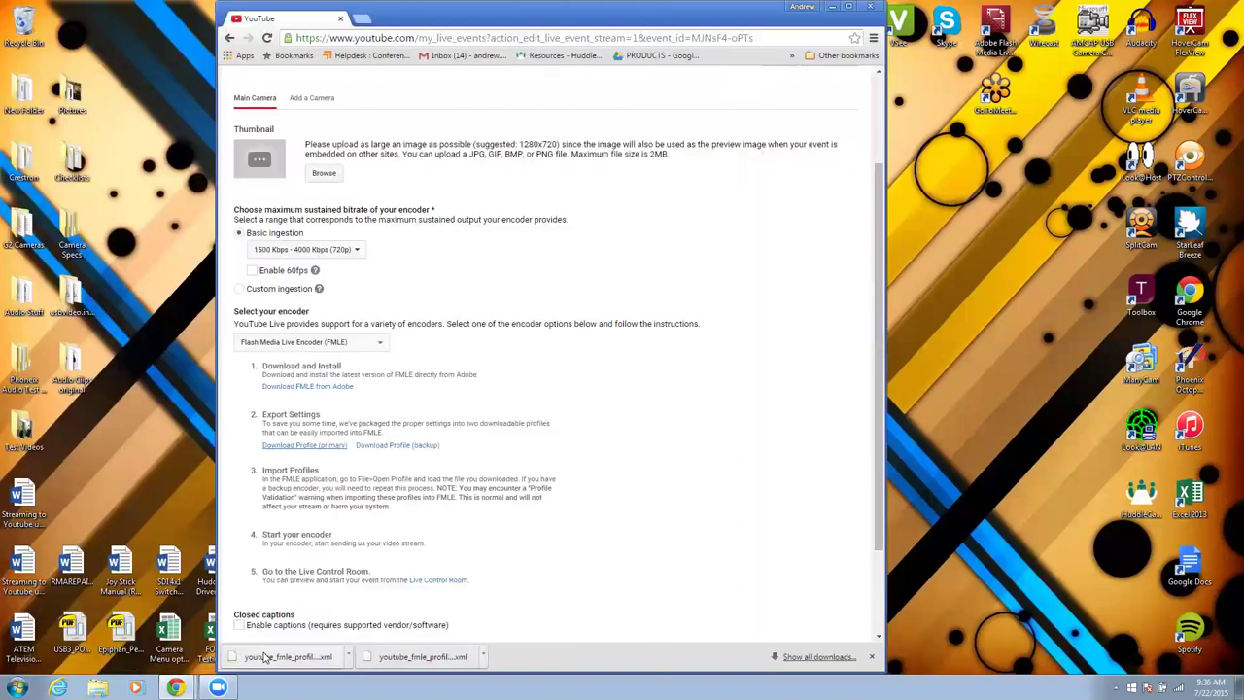
drag(282, 655, 158, 445)
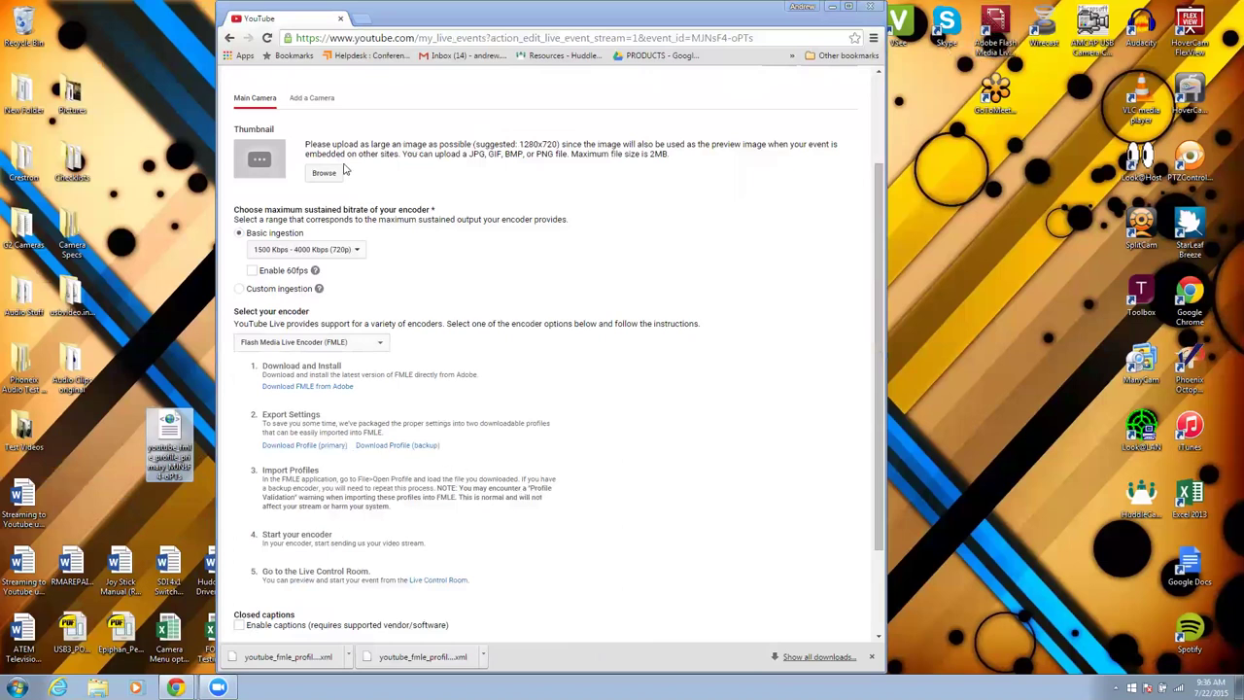
click(401, 13)
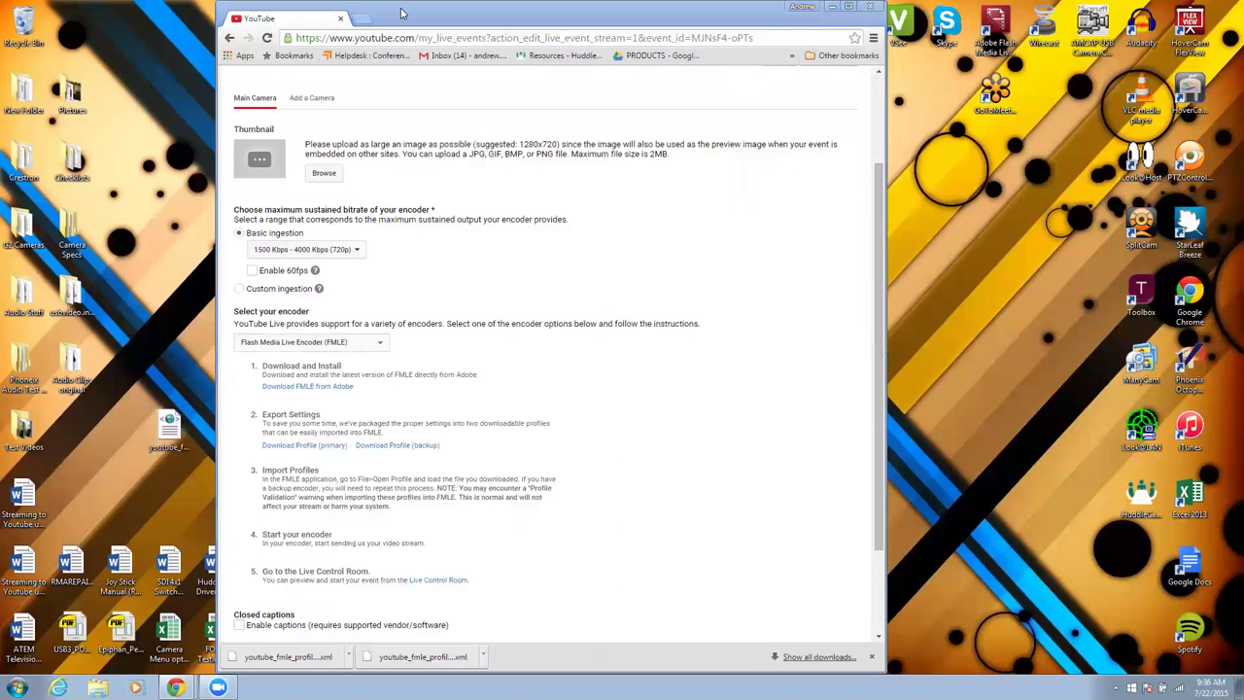
Launch Flash Media Live Encoder and load the youtube_fmle_profile_primary profile
drag(401, 13, 180, 12)
double_click(993, 39)
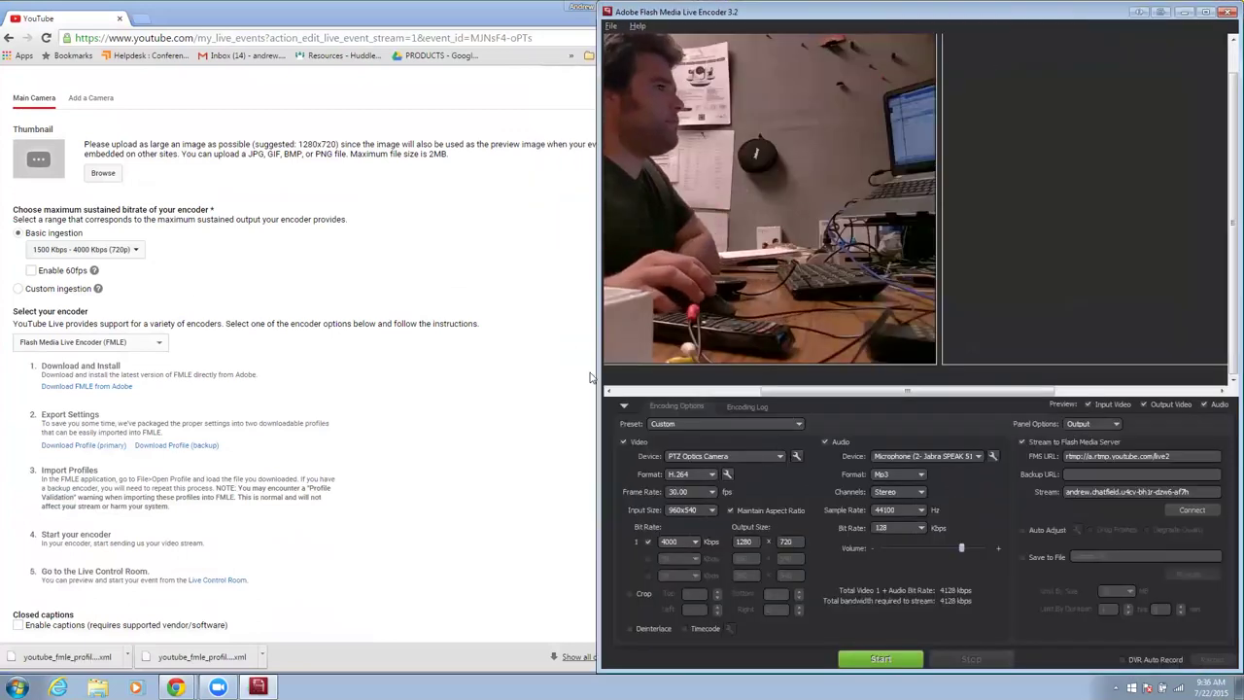
click(620, 42)
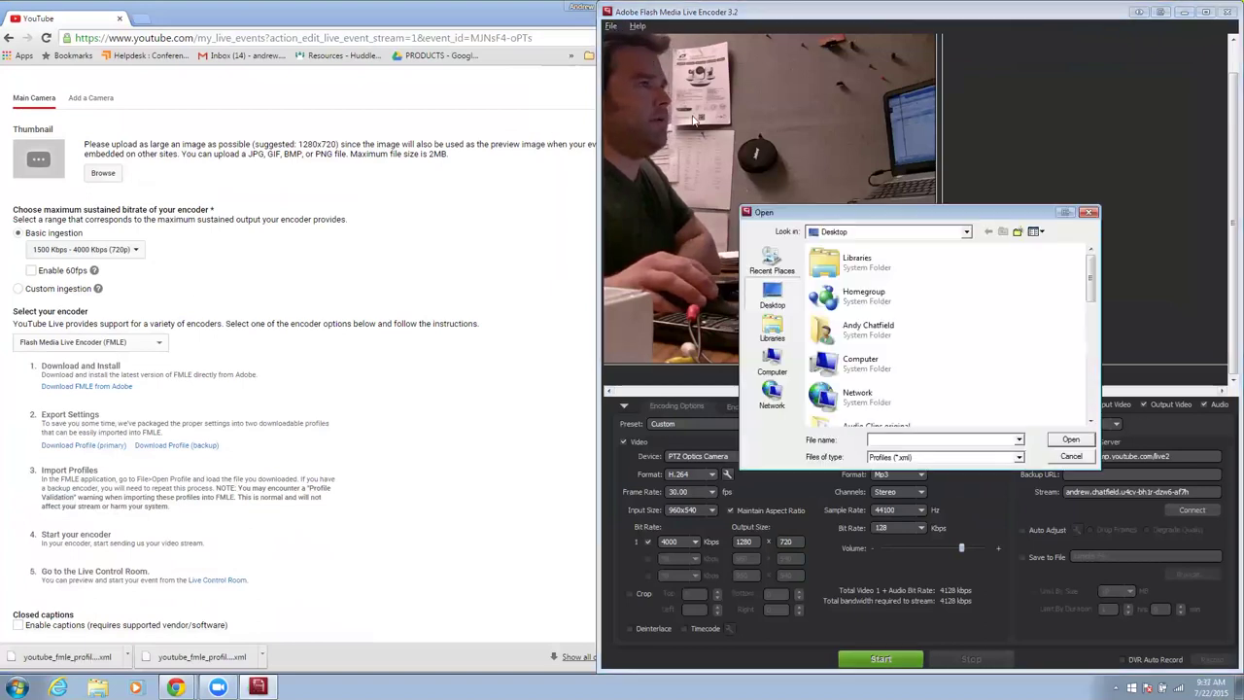
drag(1091, 277, 1092, 389)
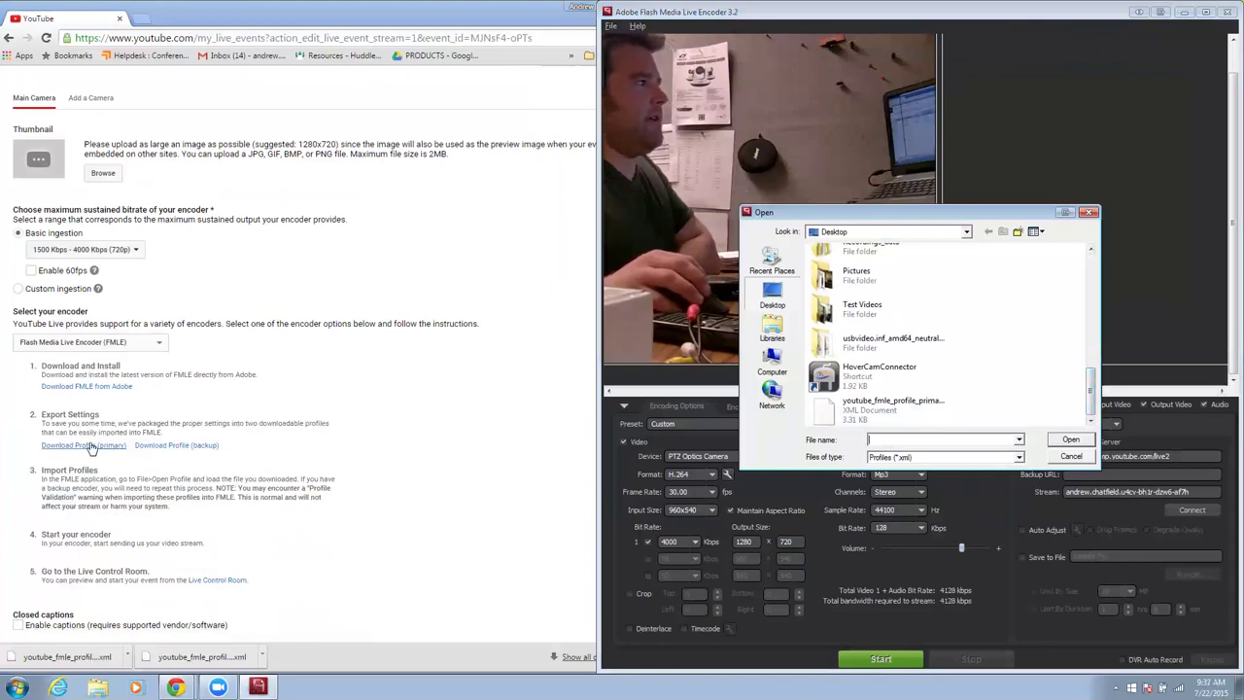
click(924, 413)
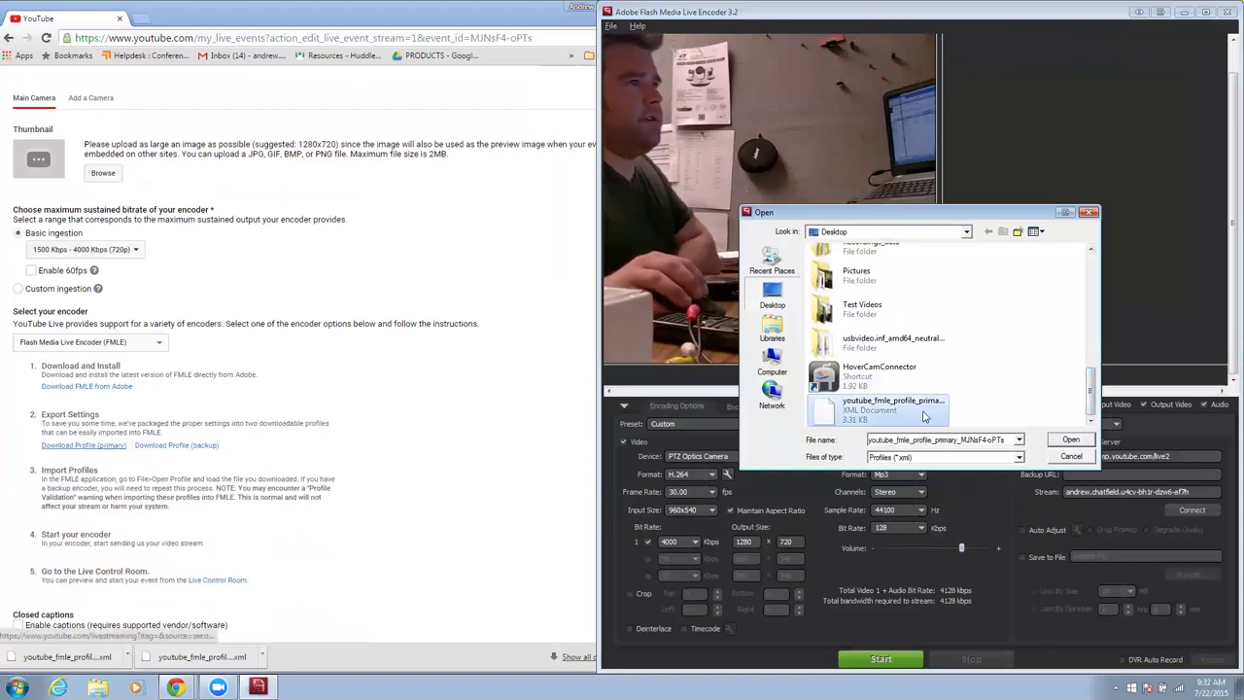
click(1076, 439)
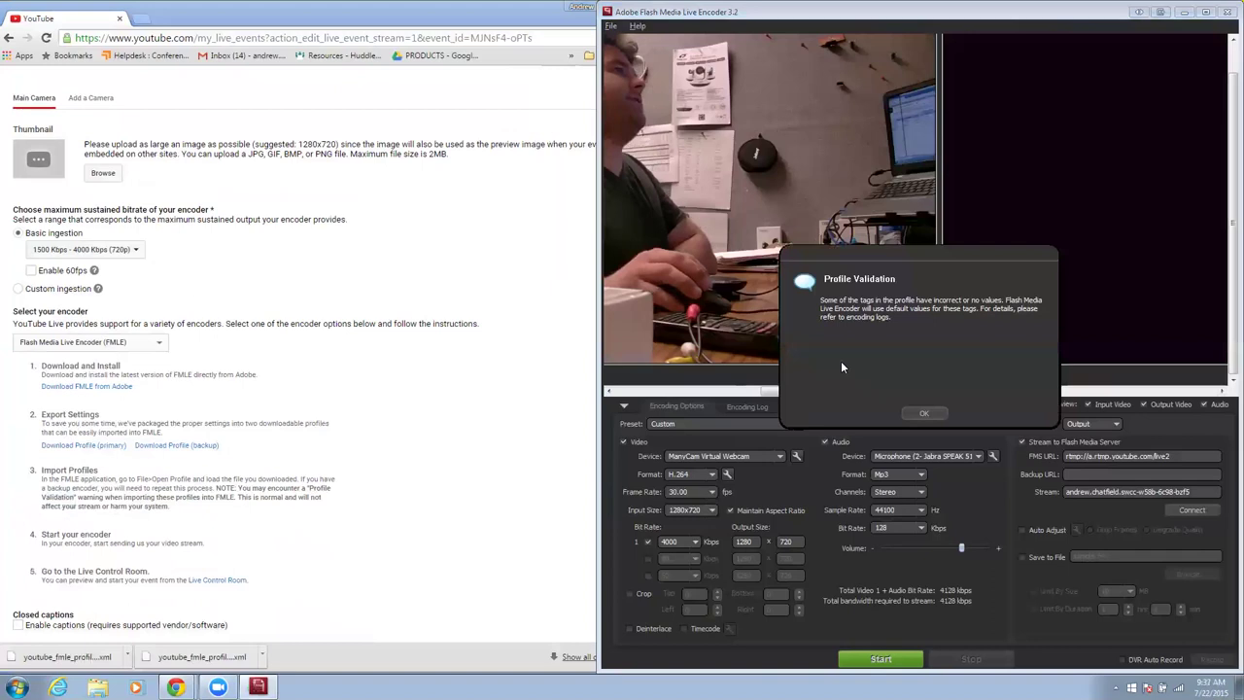
Dismiss the validation warning, use PTZ Optics Camera as video device, and start encoding
click(930, 417)
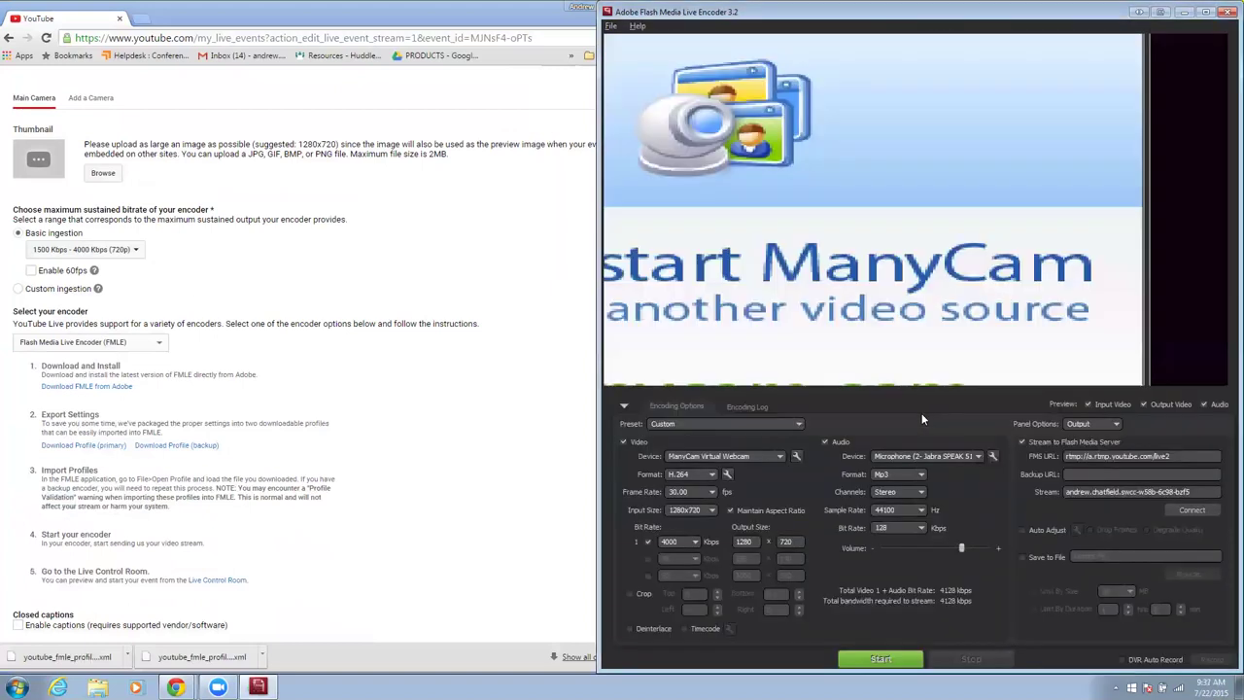
click(760, 457)
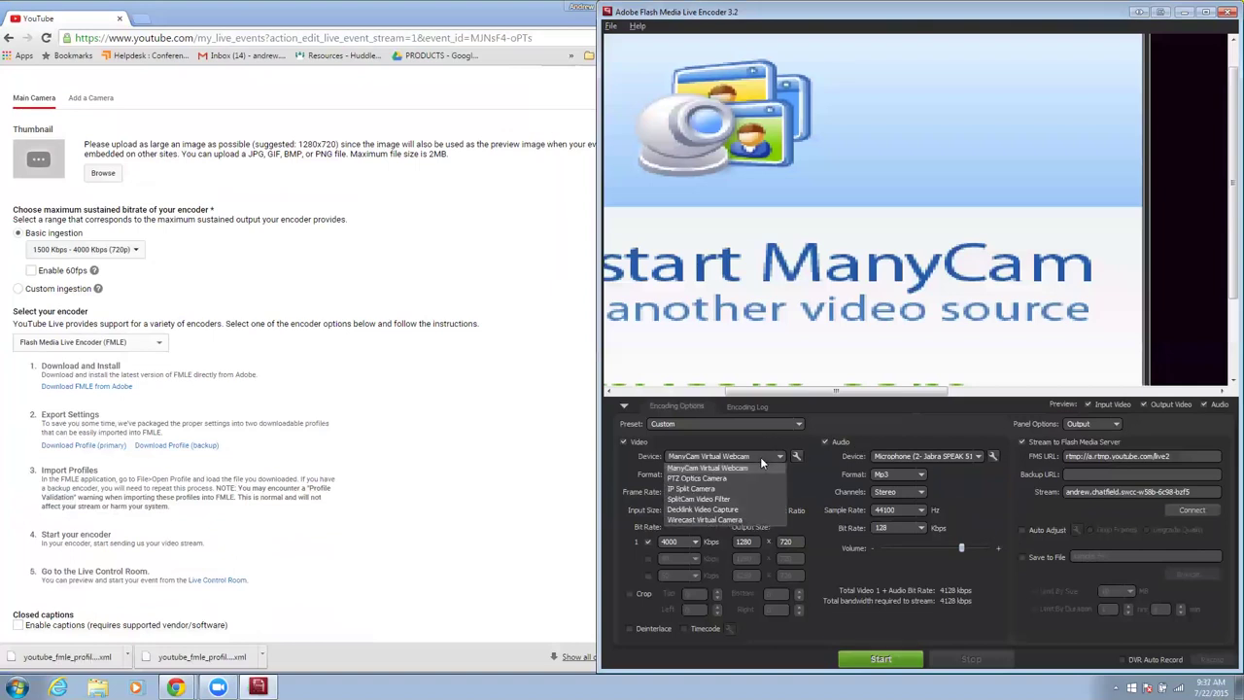
click(713, 478)
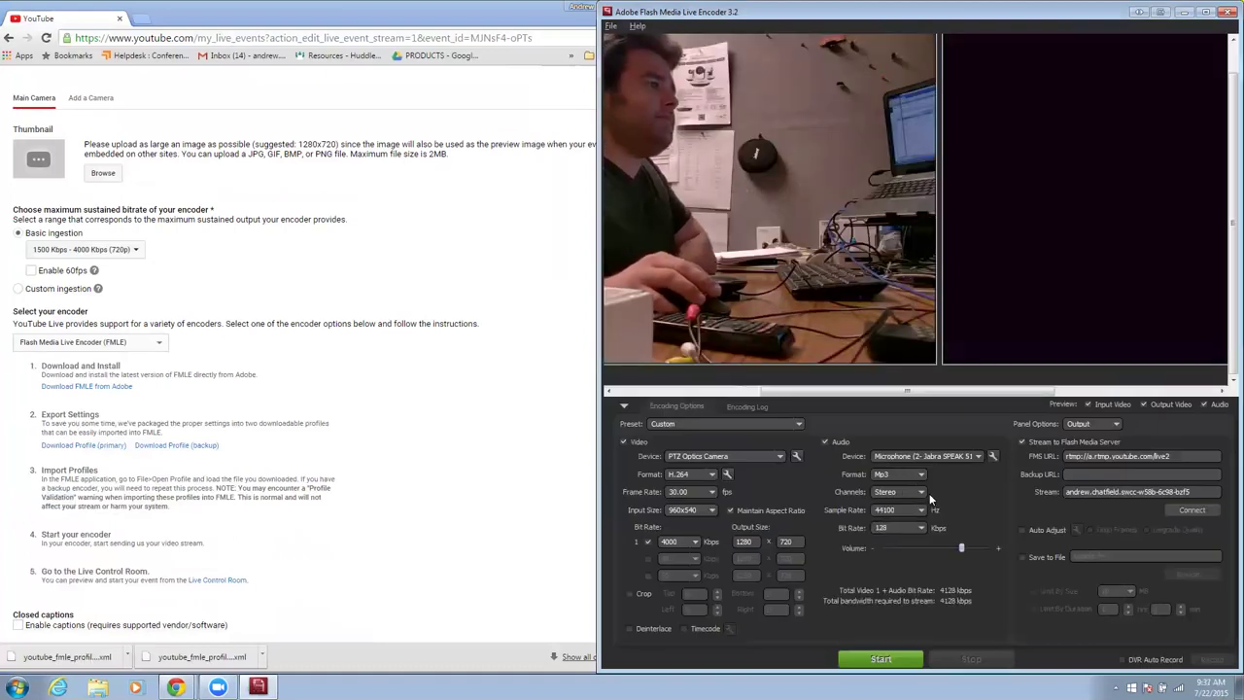
click(879, 659)
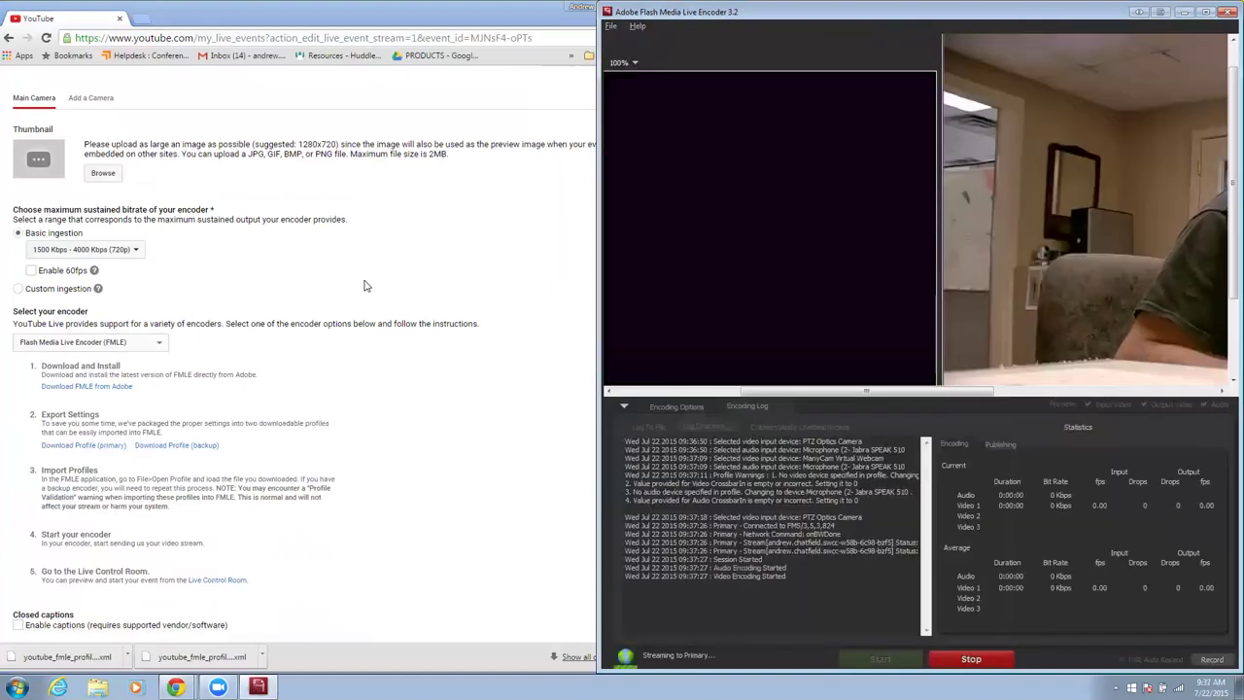
Open the test event's Live Control Room in Chrome
click(374, 312)
scroll(374, 312, up, 3)
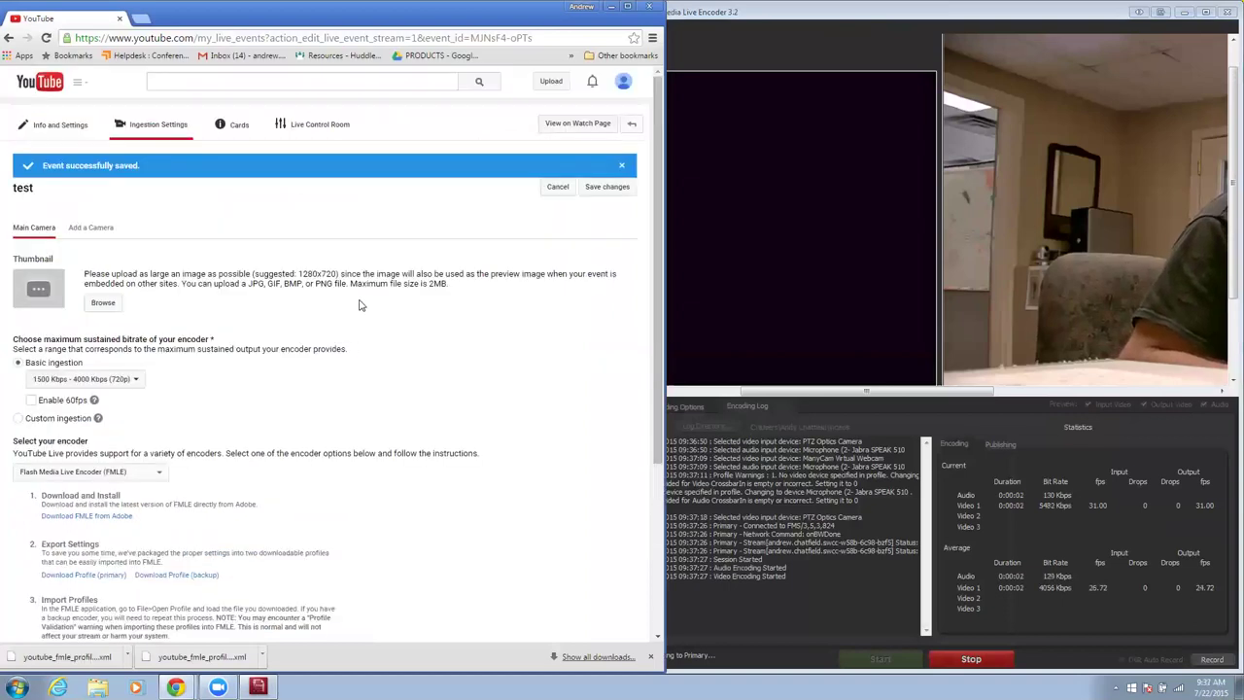
click(304, 127)
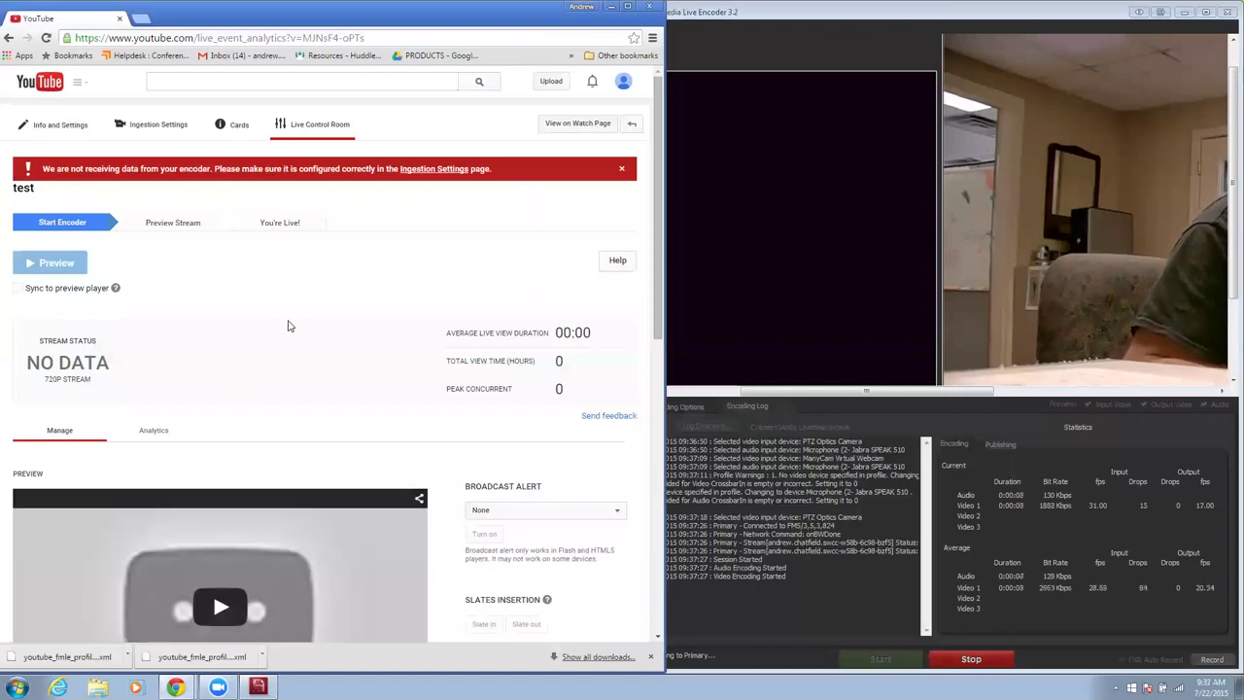
scroll(281, 326, down, 2)
scroll(274, 328, up, 3)
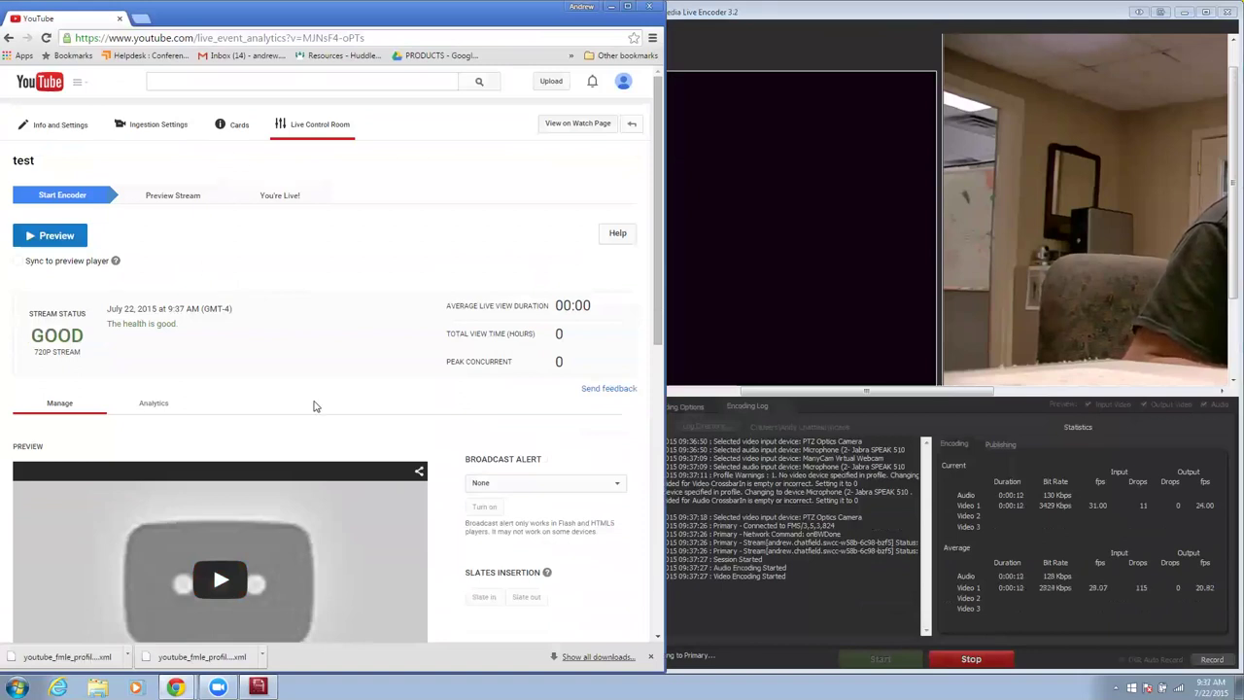
scroll(317, 405, down, 1)
scroll(311, 398, up, 1)
scroll(143, 298, down, 5)
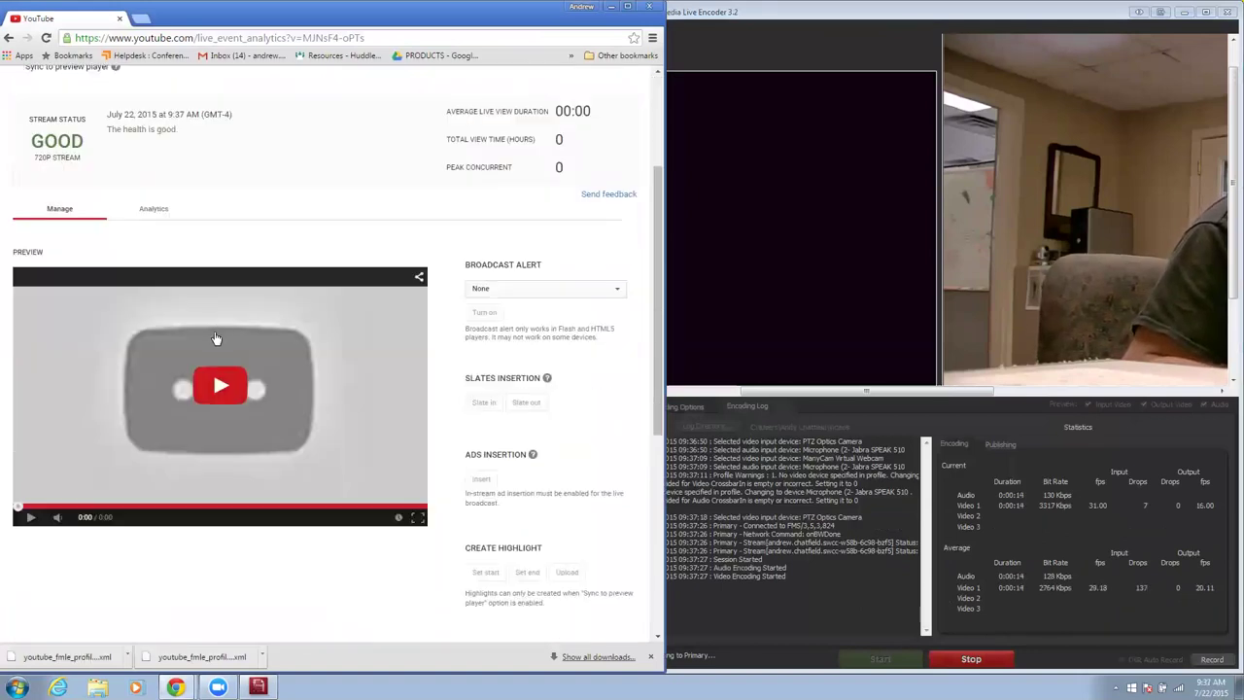
scroll(146, 291, up, 5)
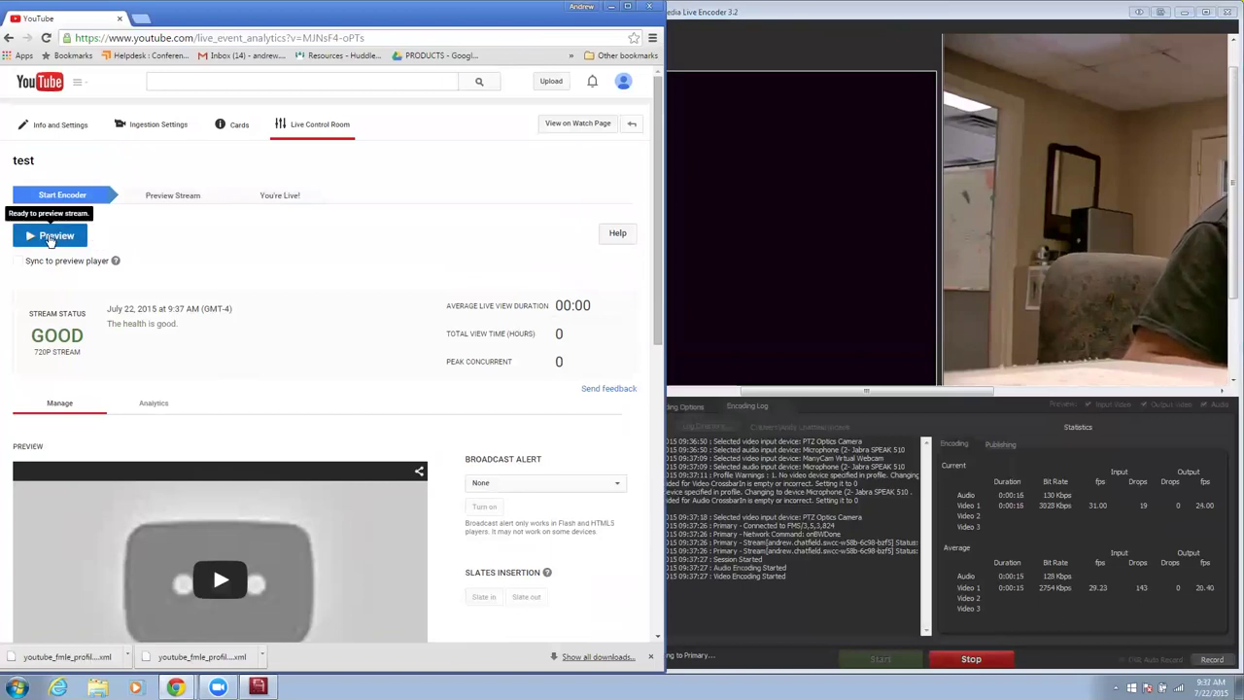
Request a preview of the live event and confirm it
click(50, 239)
click(352, 130)
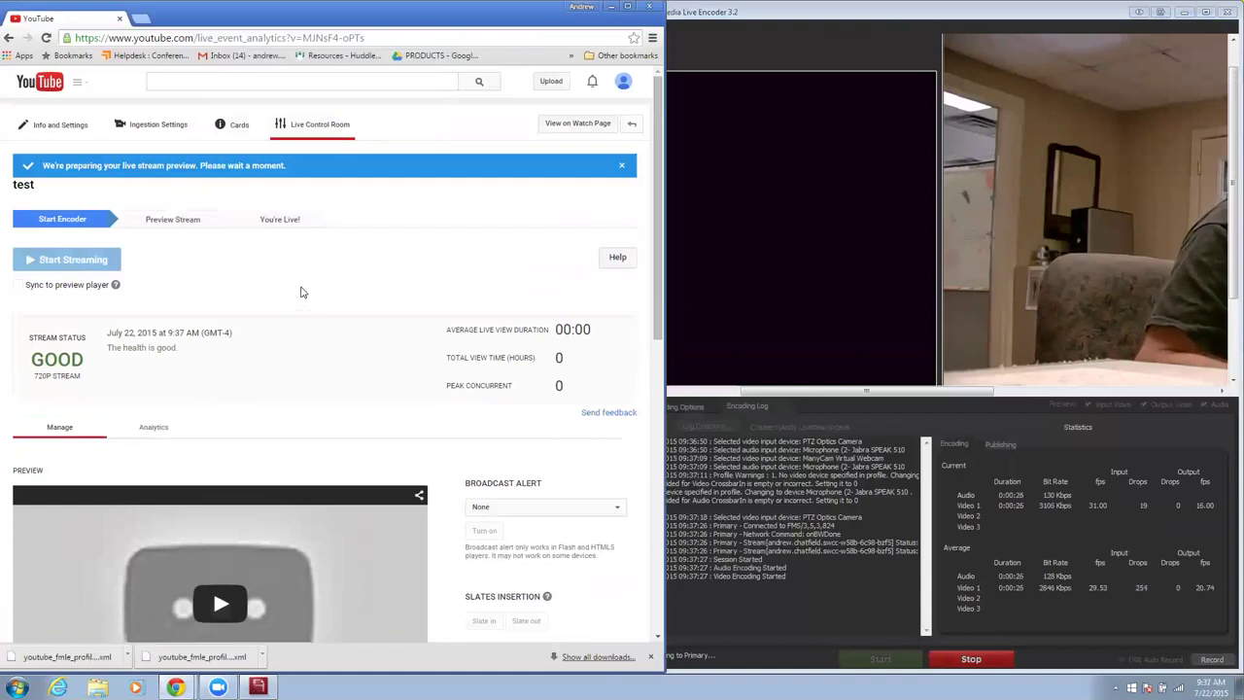
scroll(301, 292, down, 1)
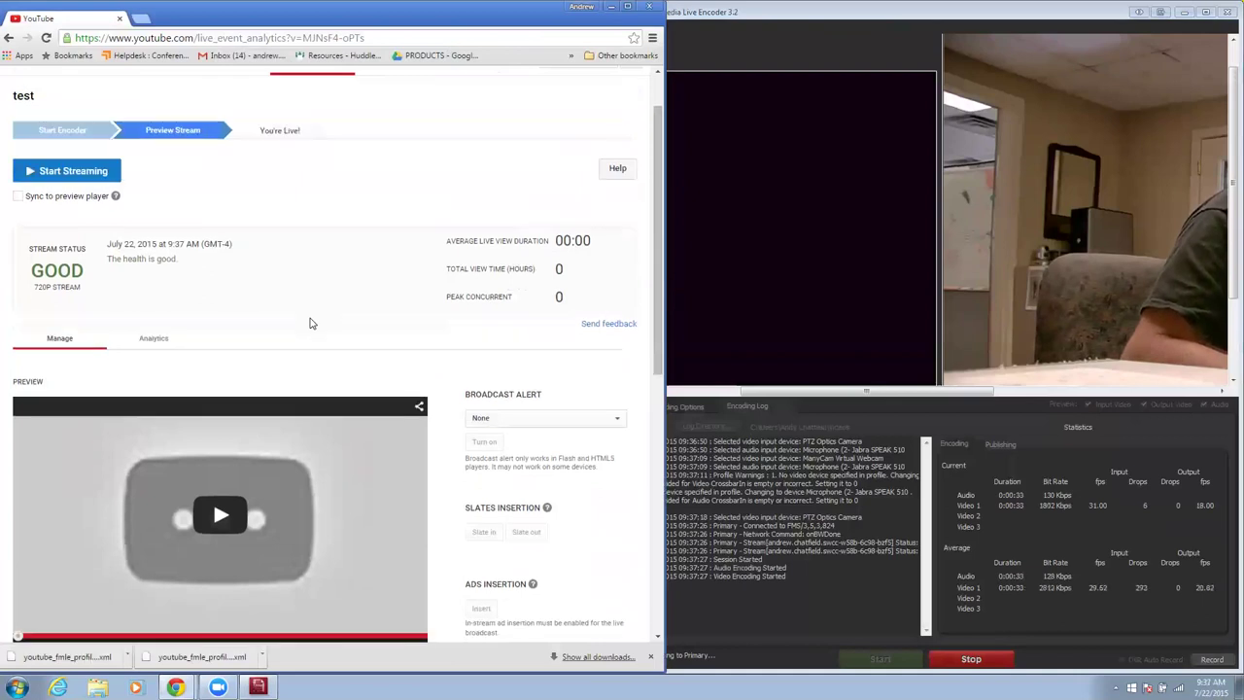
scroll(238, 262, up, 1)
scroll(215, 272, down, 2)
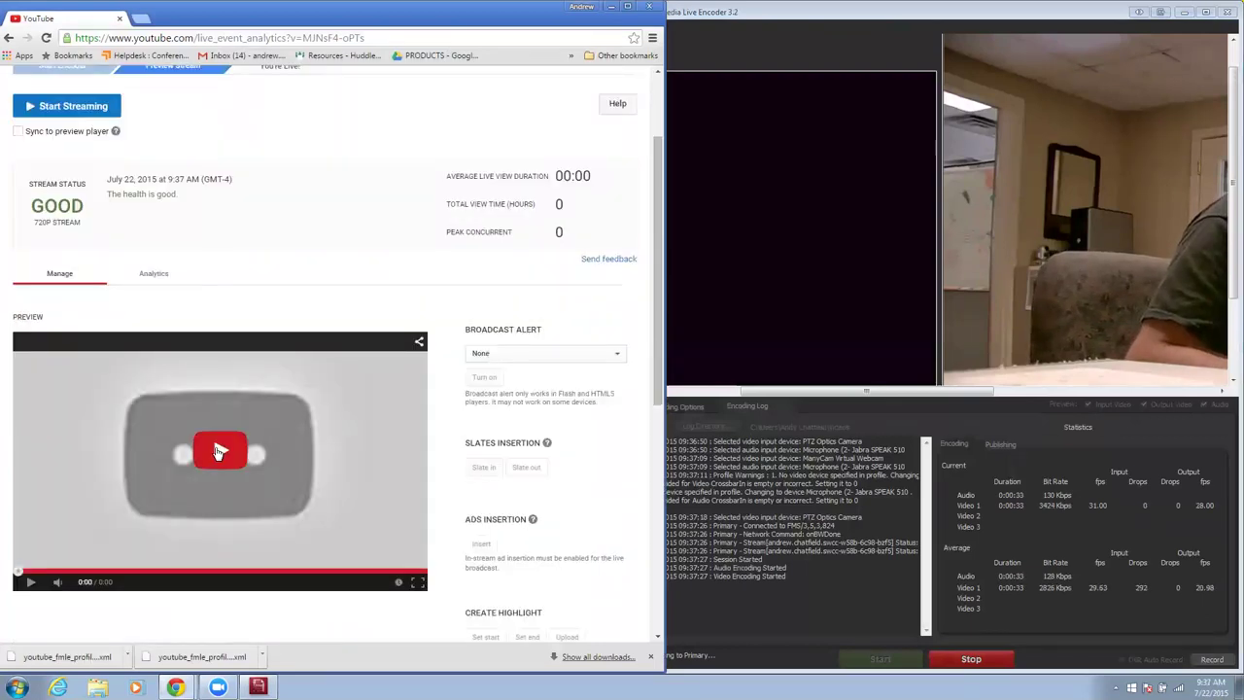
Play the preview player and check the stream status shows GOOD at 720p
click(220, 453)
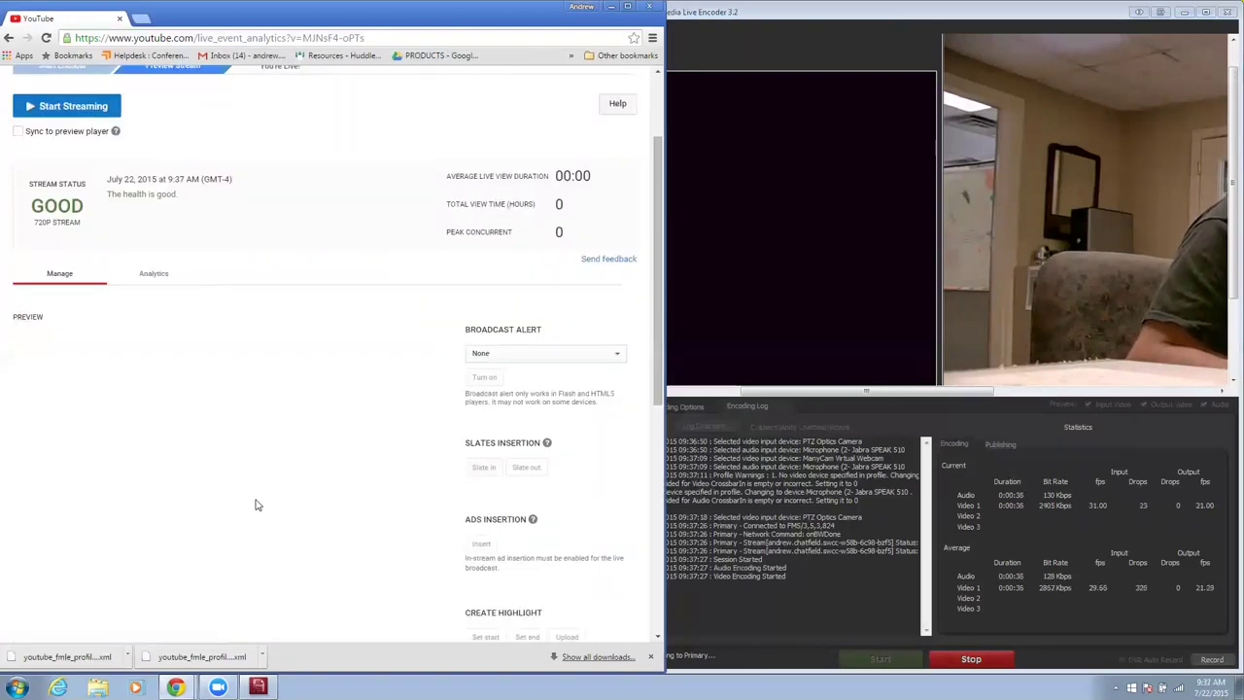
scroll(262, 496, down, 2)
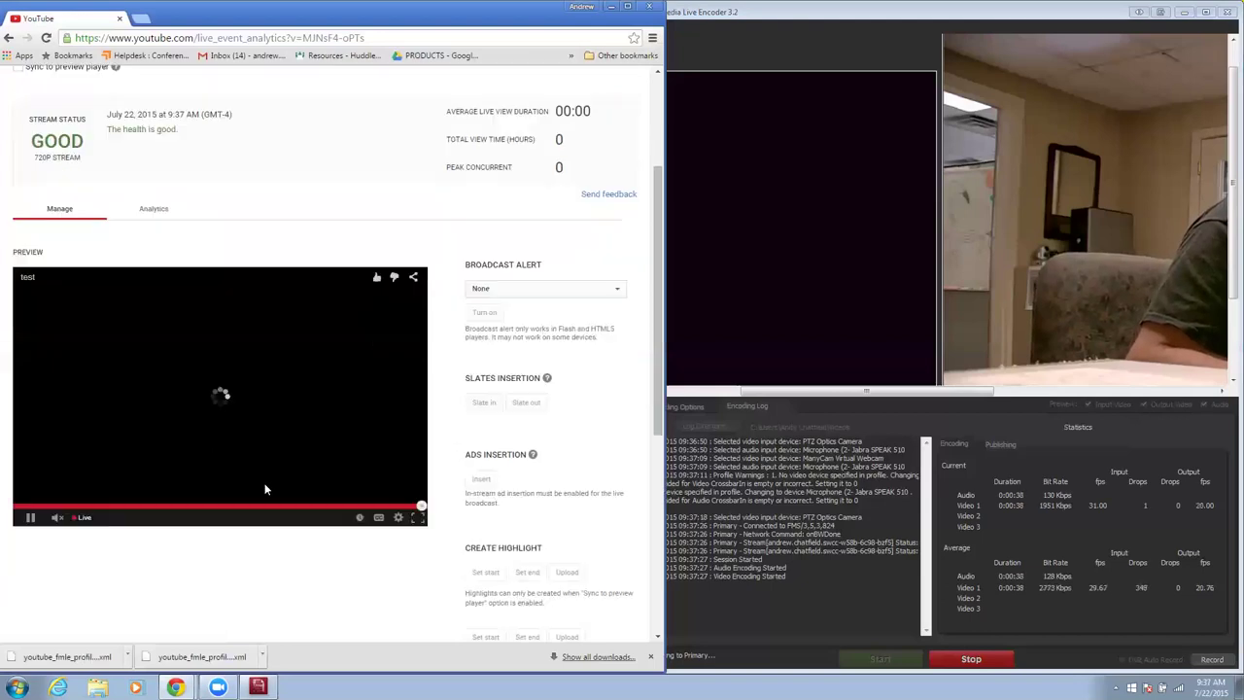
scroll(263, 489, up, 1)
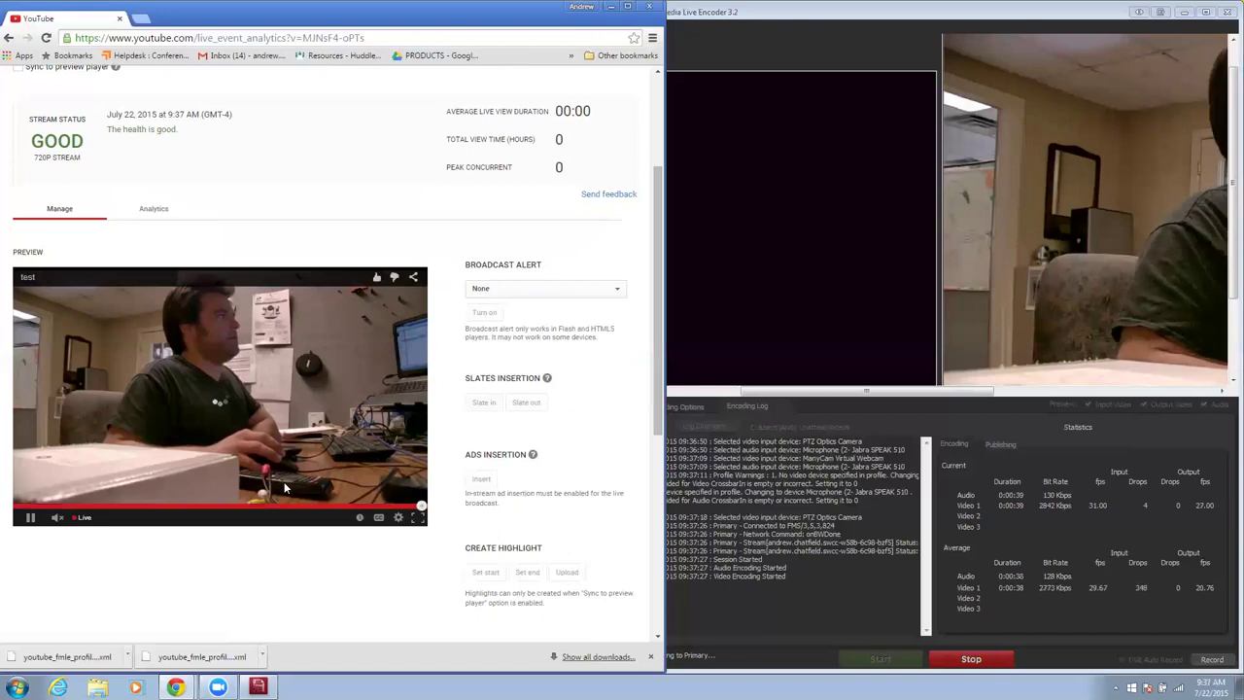
scroll(284, 481, down, 1)
scroll(279, 492, up, 1)
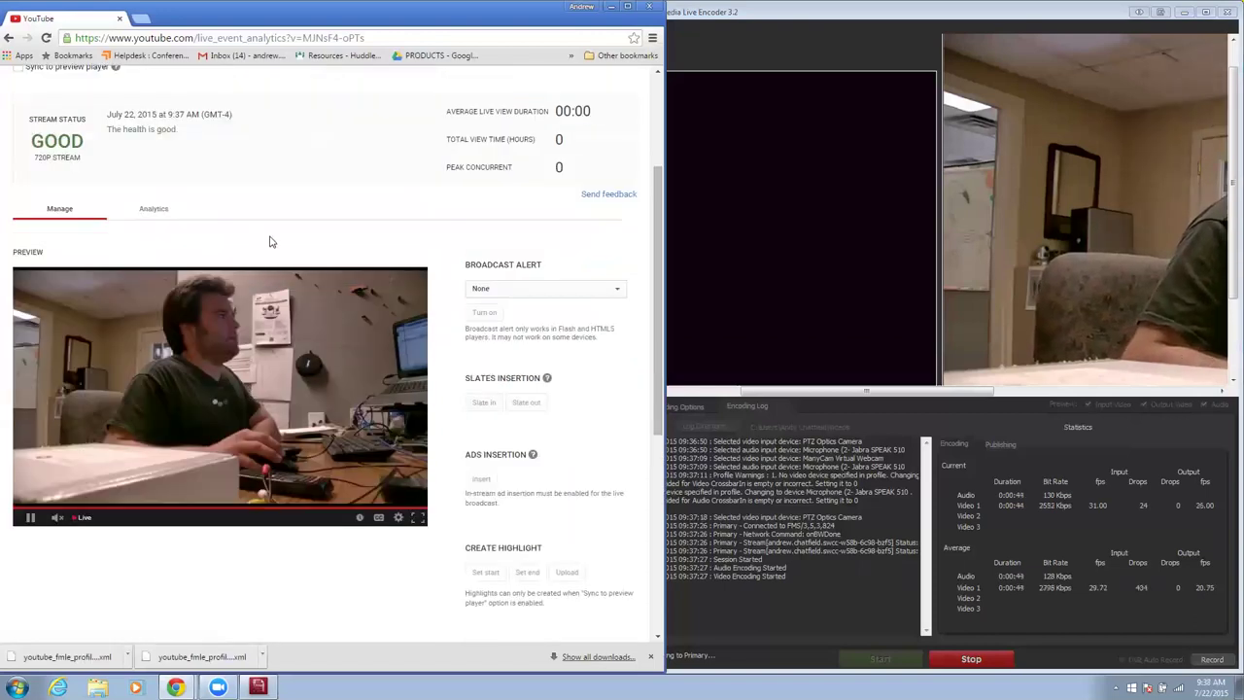
scroll(293, 276, up, 3)
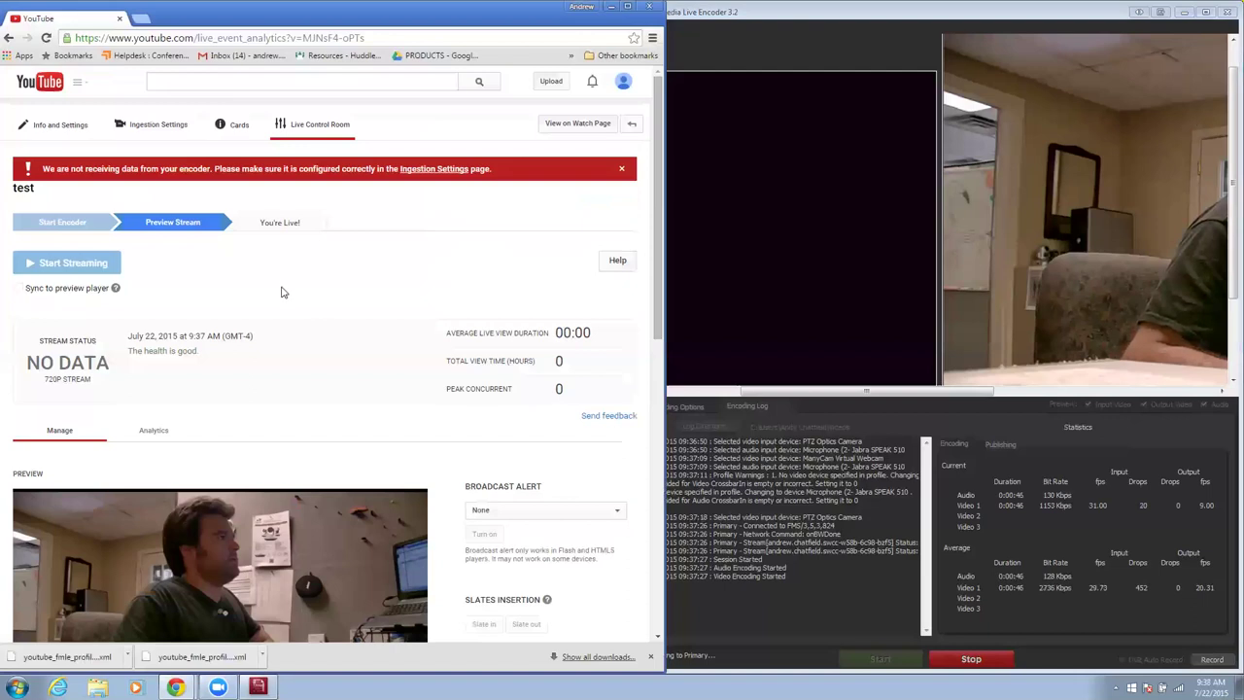
scroll(282, 293, down, 4)
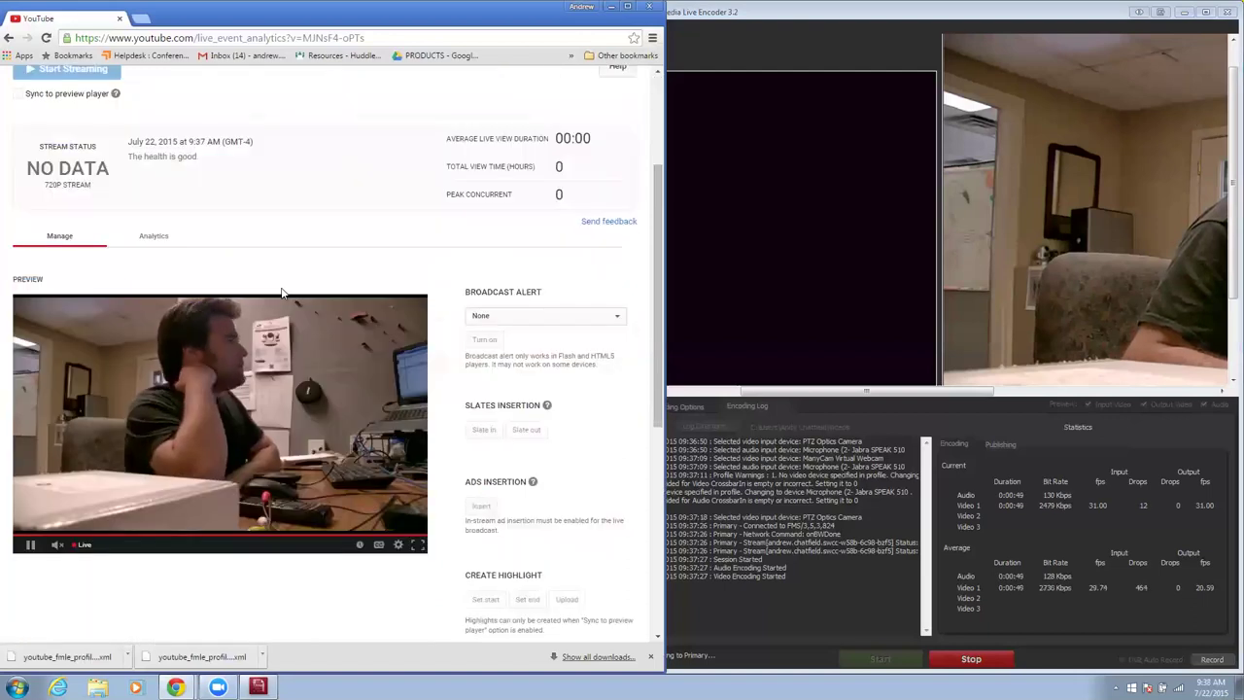
scroll(282, 293, up, 2)
scroll(282, 293, up, 1)
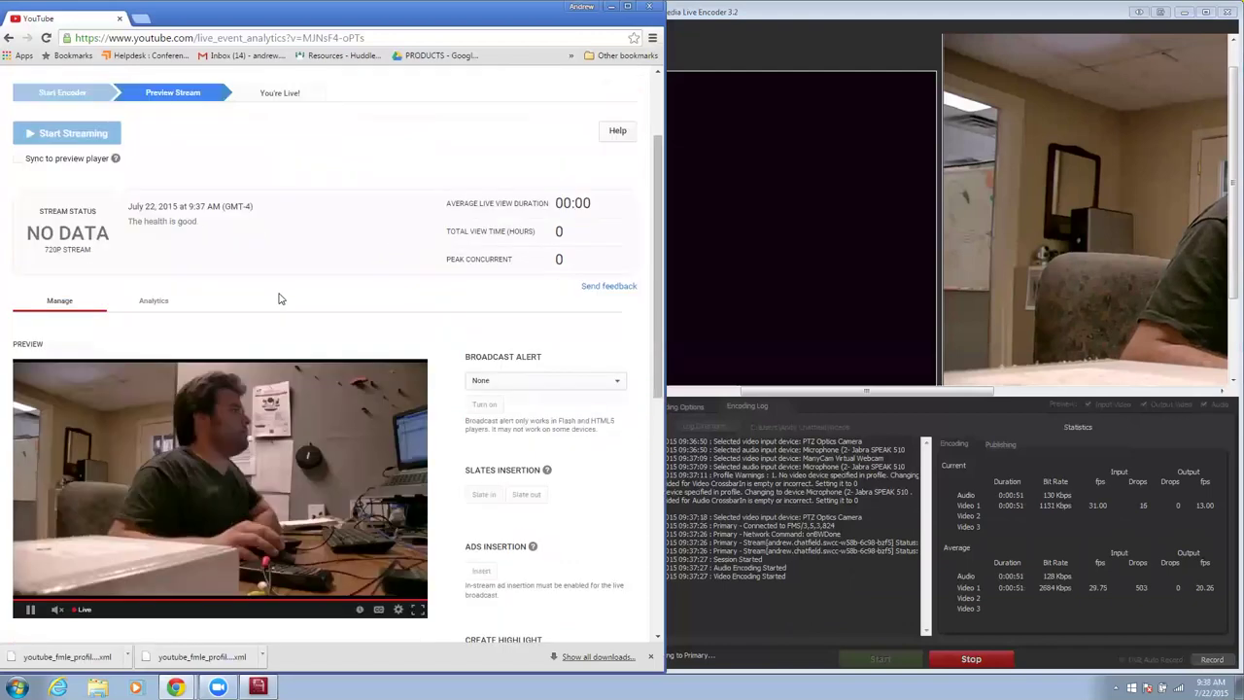
scroll(279, 298, down, 2)
scroll(279, 298, down, 3)
scroll(278, 298, up, 3)
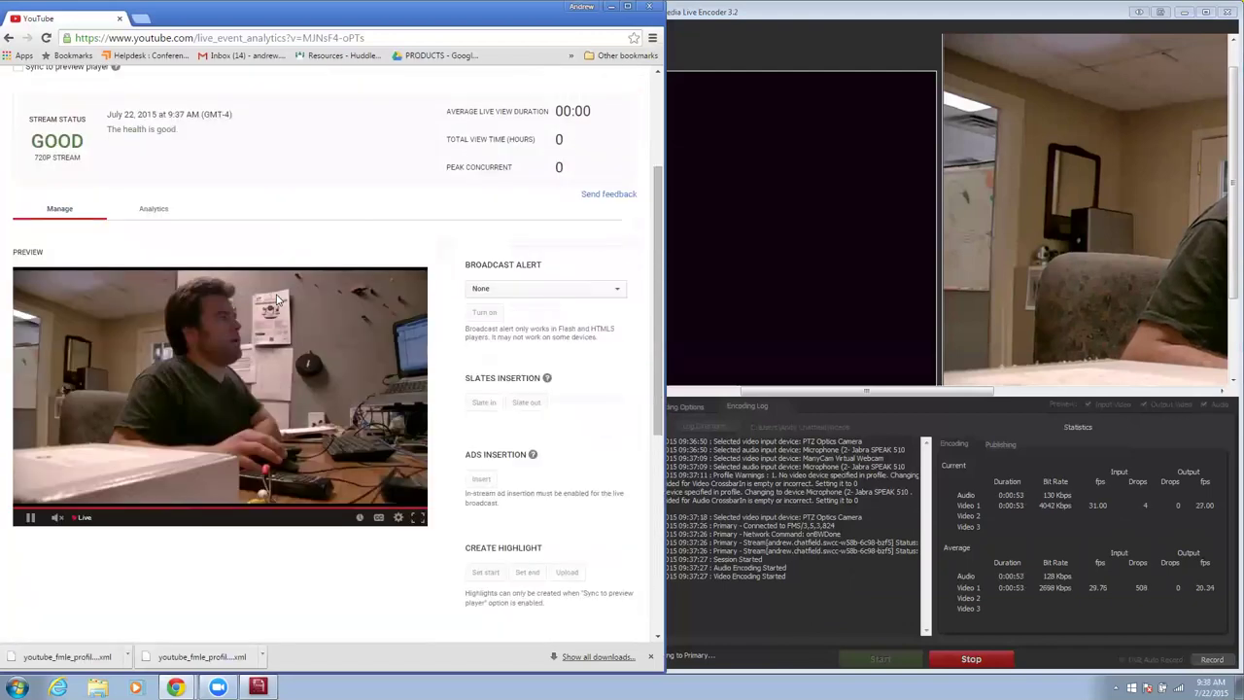
scroll(279, 298, up, 2)
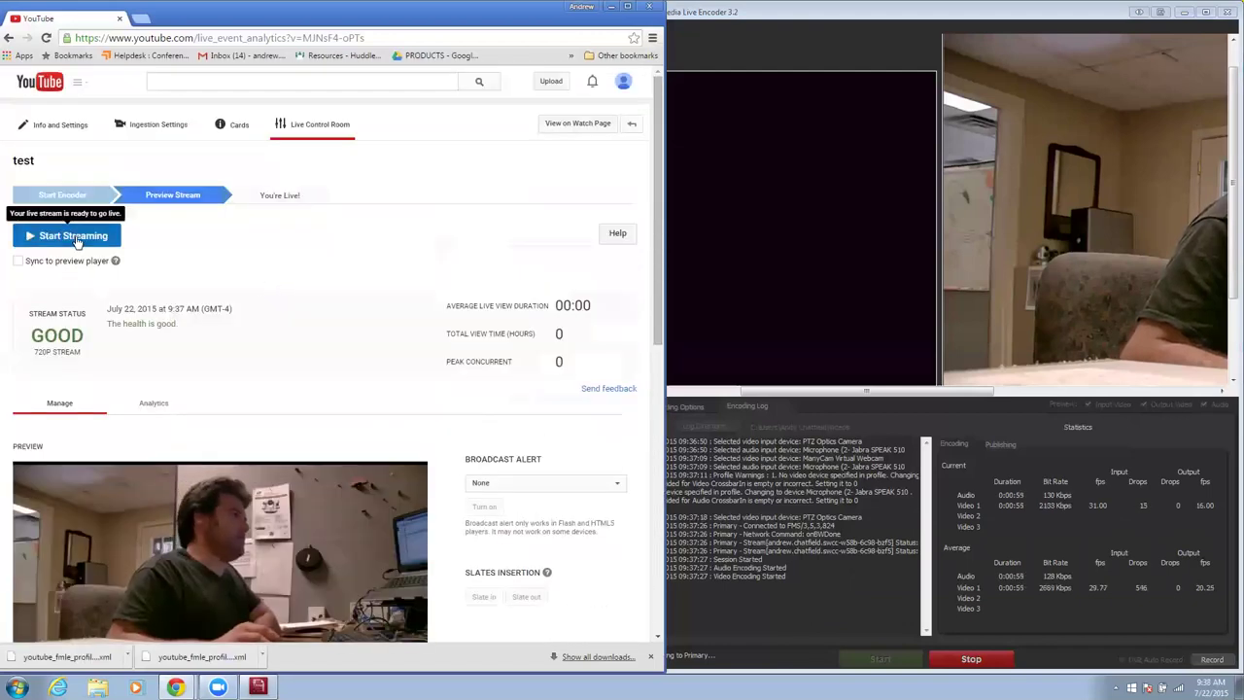
Enable preview sync and start streaming, retrying once after the first start fails
click(17, 261)
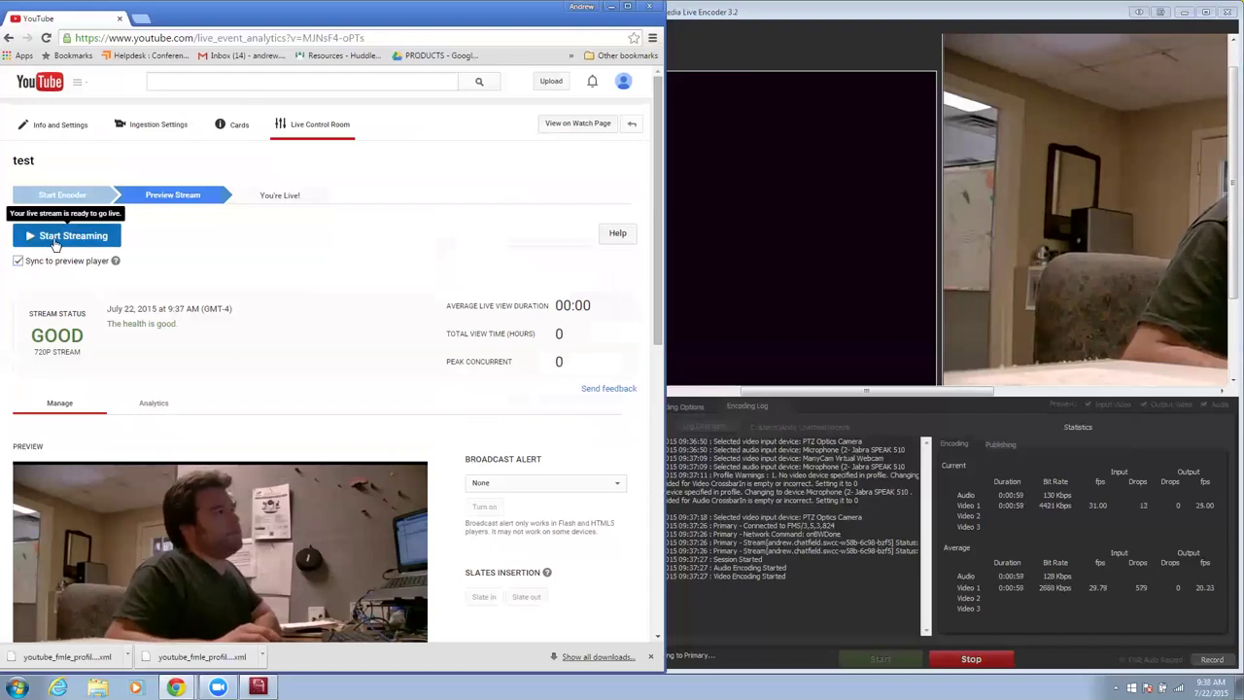
click(59, 242)
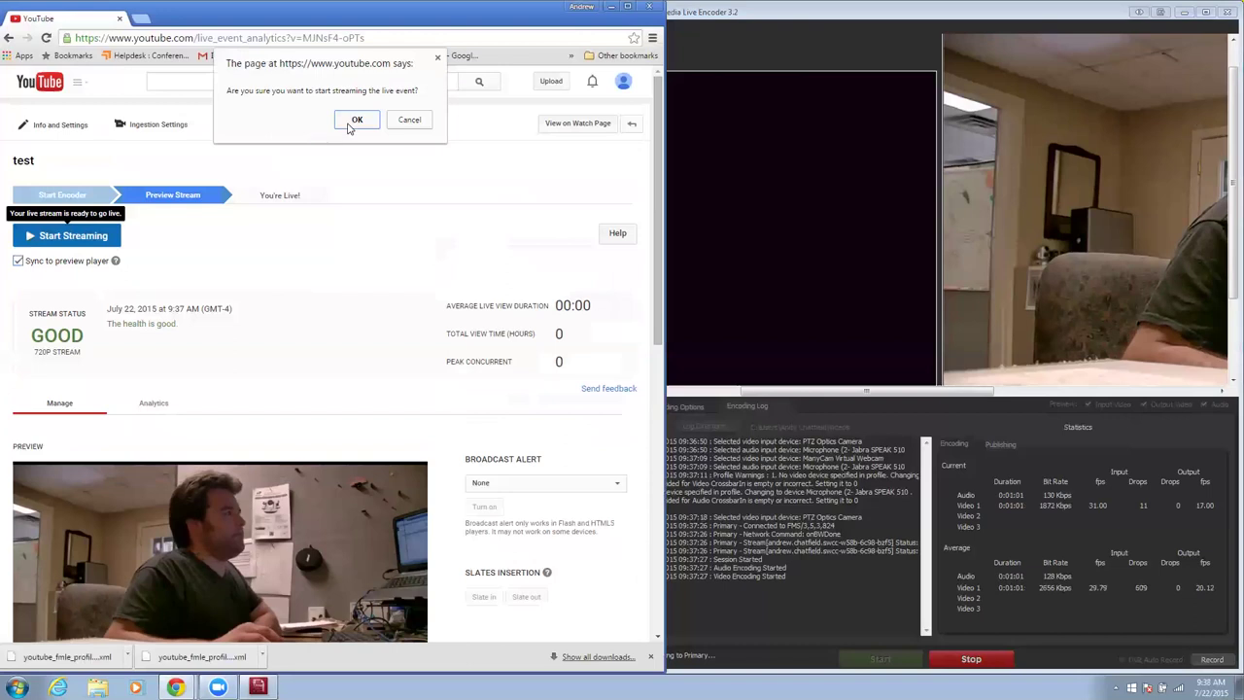
click(358, 120)
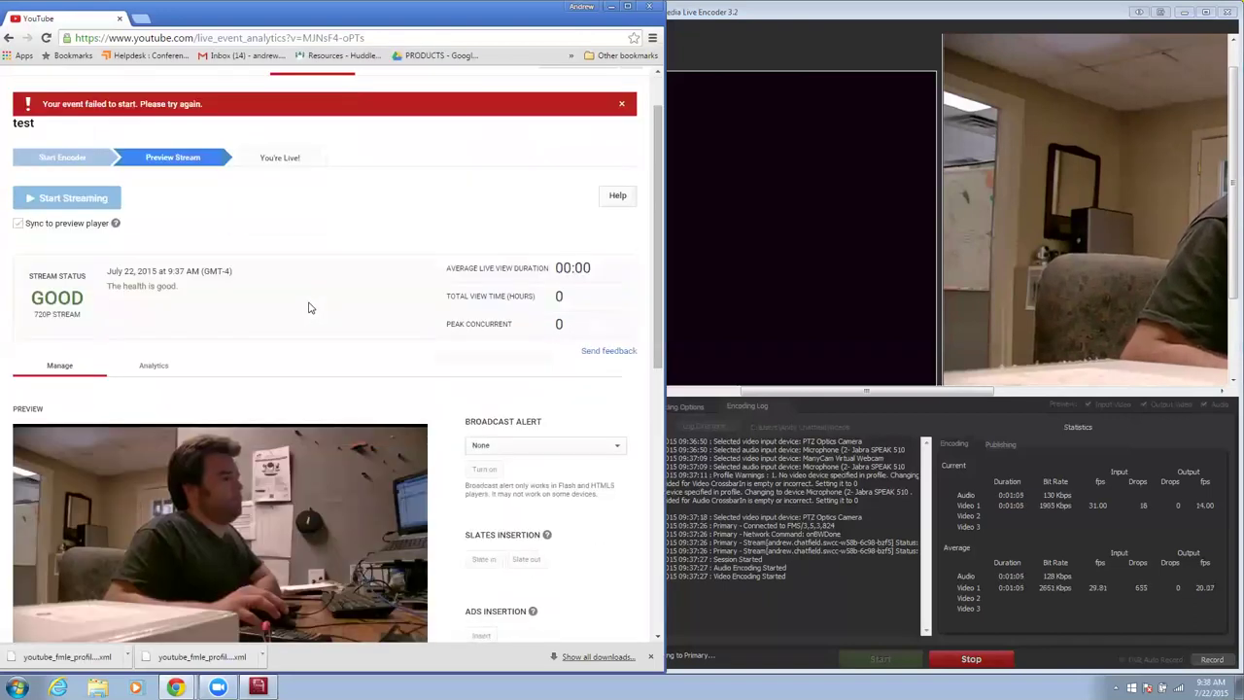
scroll(309, 308, up, 1)
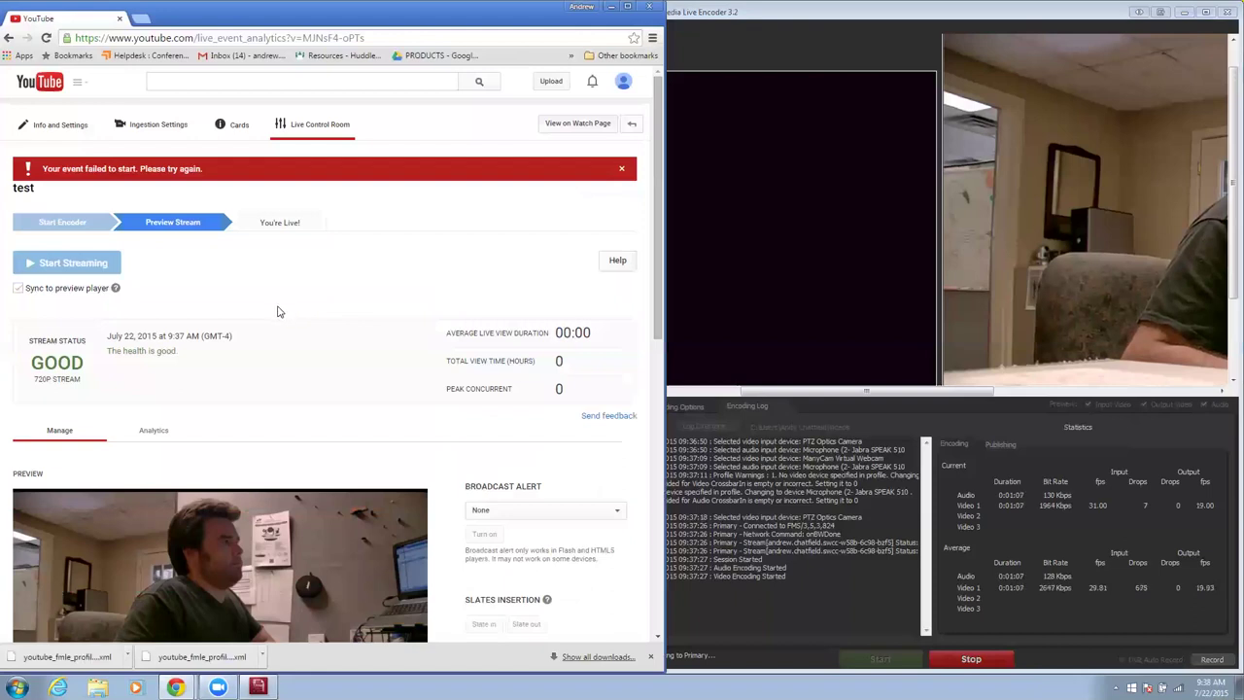
scroll(278, 309, down, 6)
scroll(278, 309, up, 5)
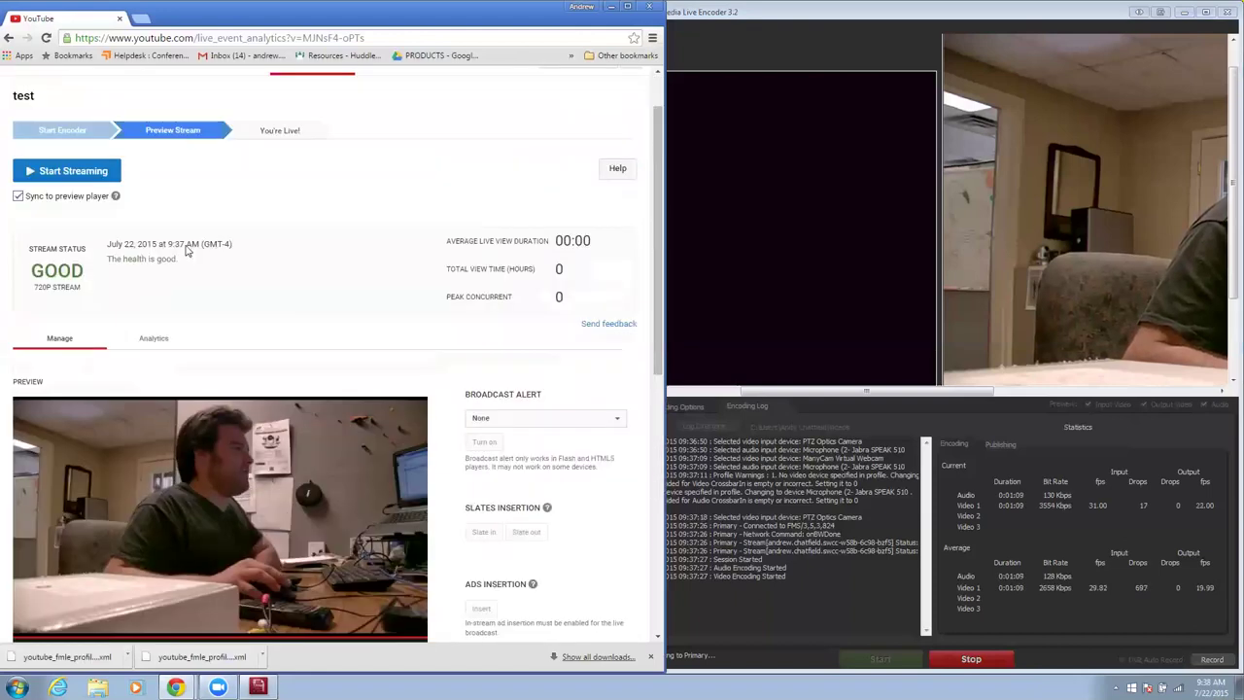
click(81, 180)
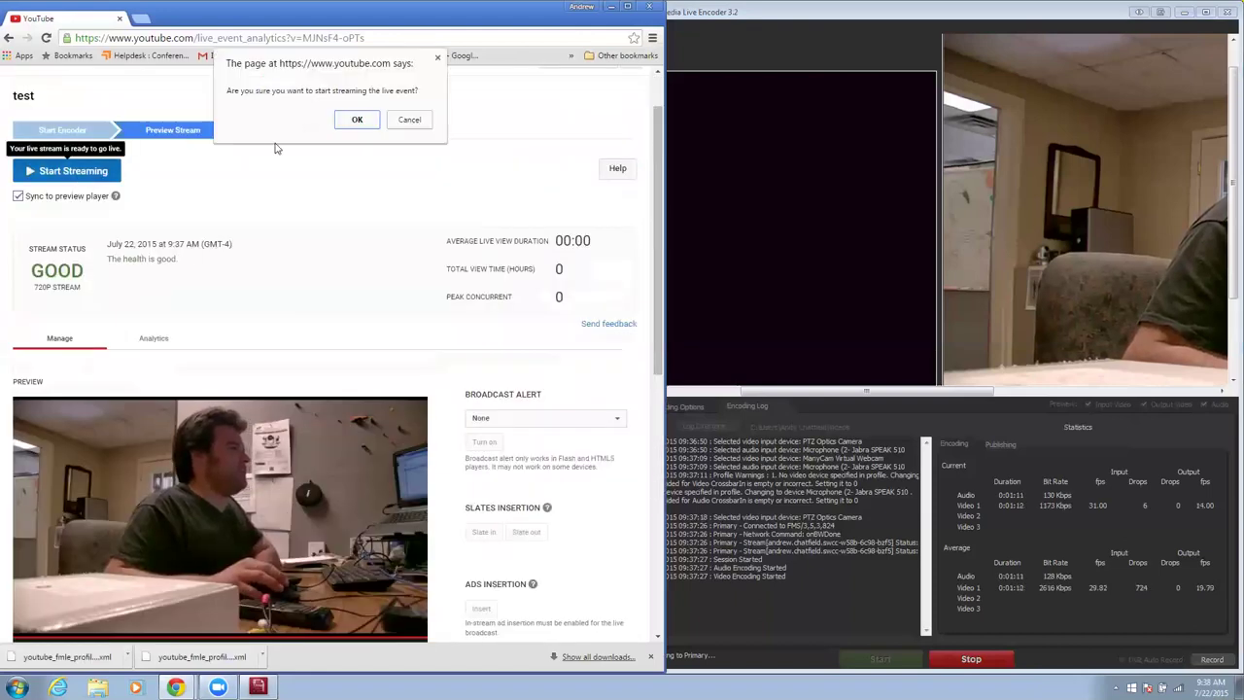
click(356, 119)
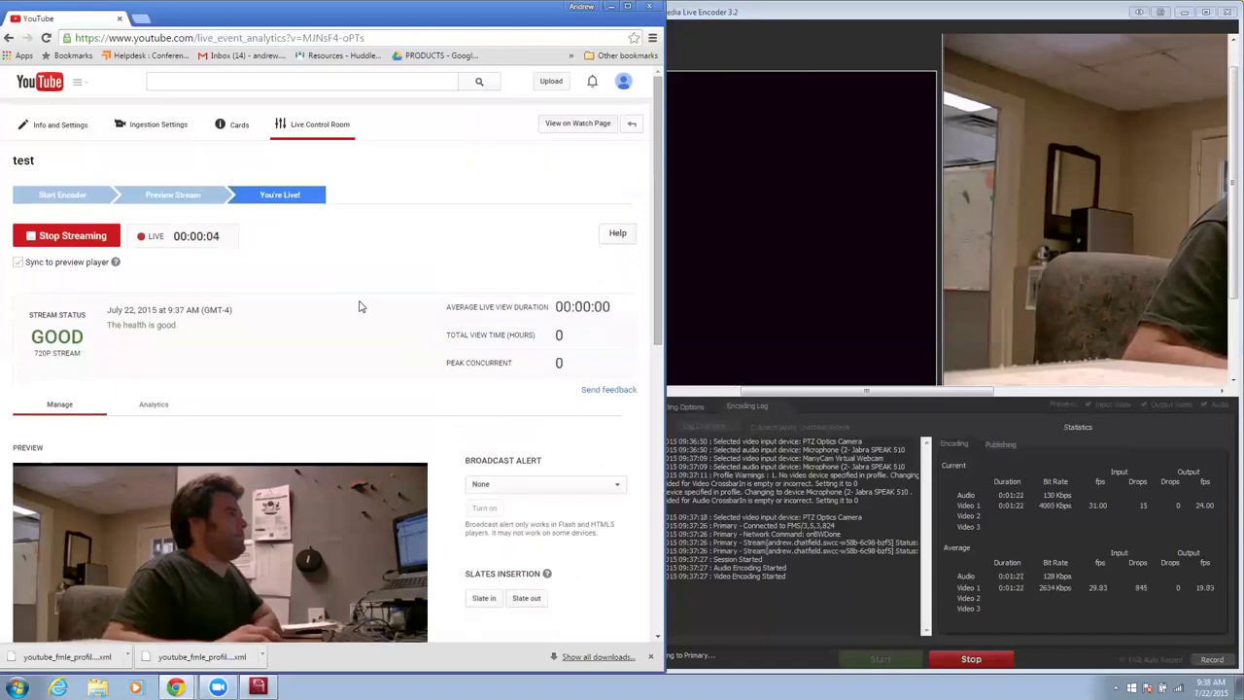
Play the live 'test' broadcast in the Public View player
scroll(358, 305, down, 6)
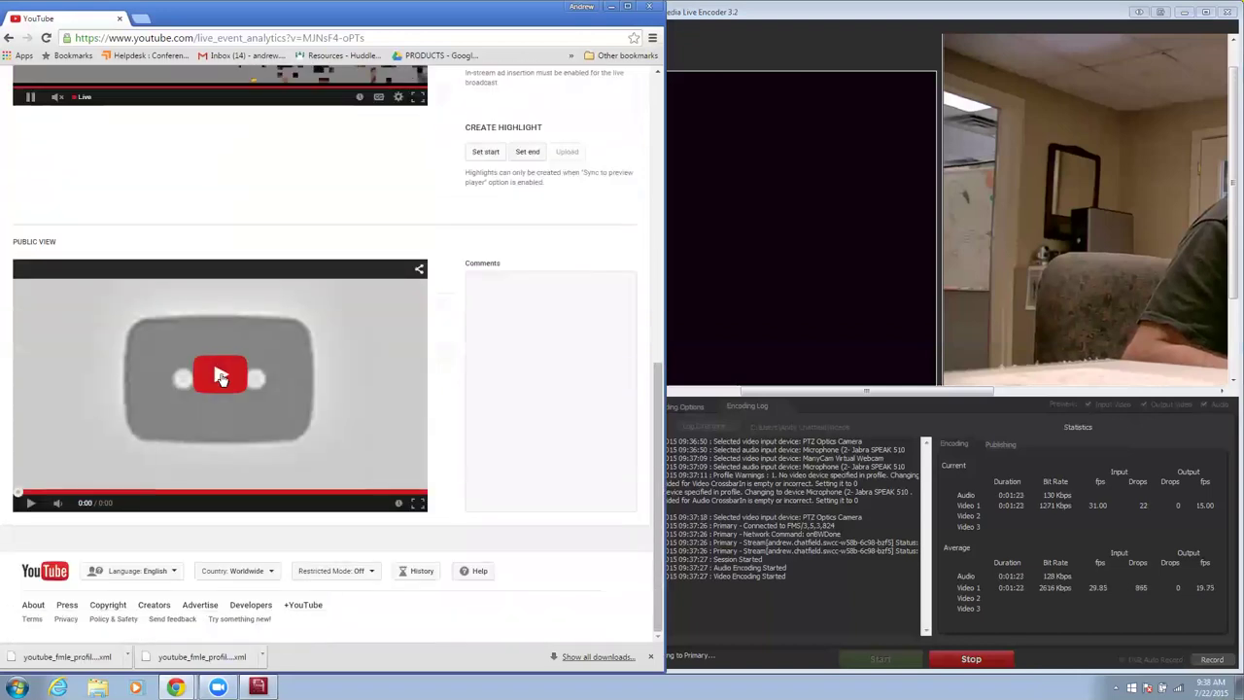
click(221, 377)
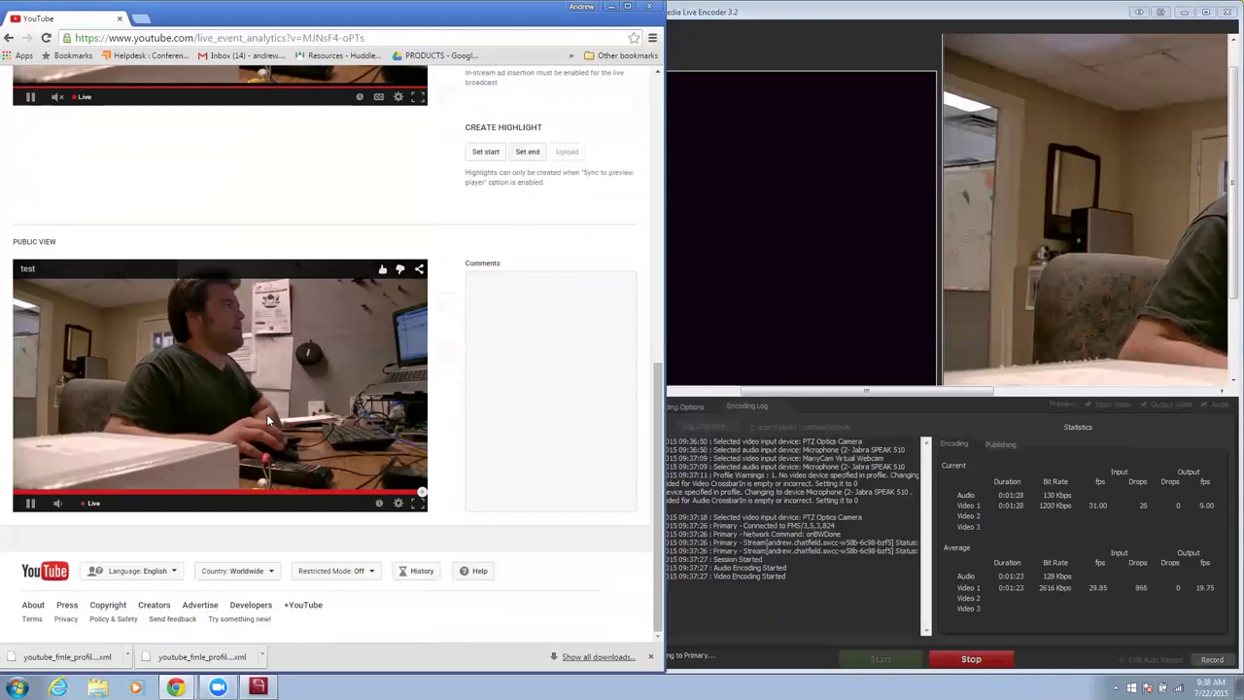
scroll(266, 414, up, 1)
scroll(204, 410, down, 1)
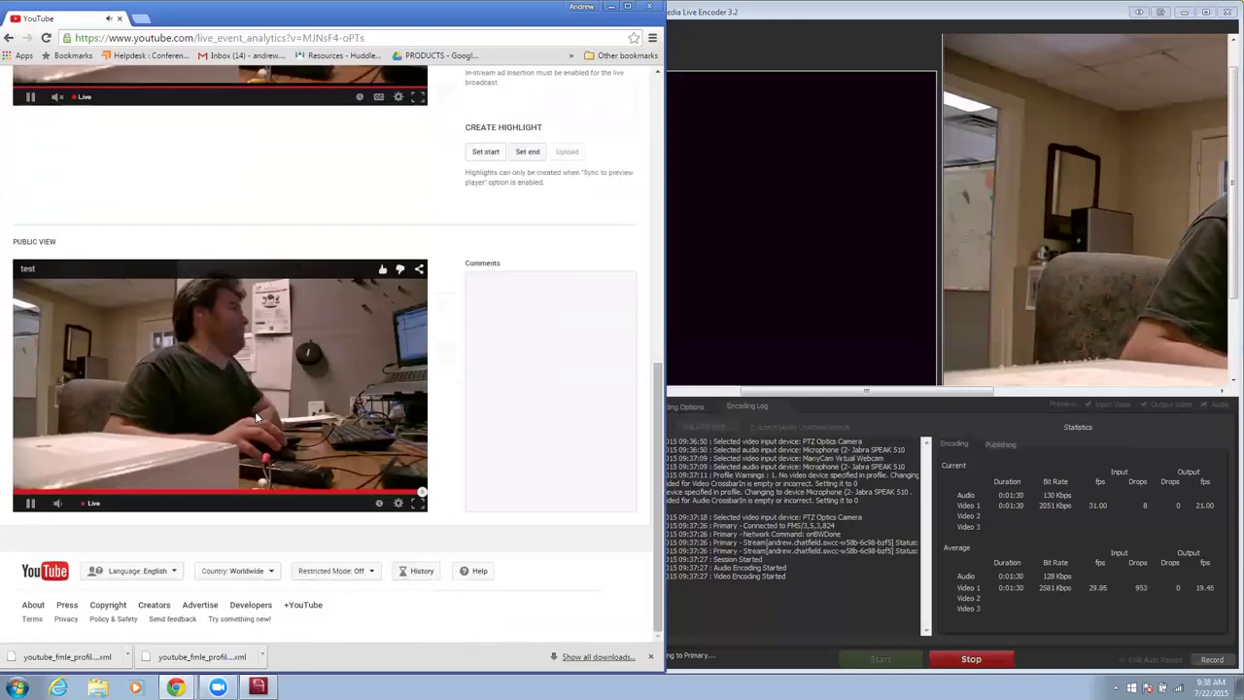
scroll(256, 416, up, 6)
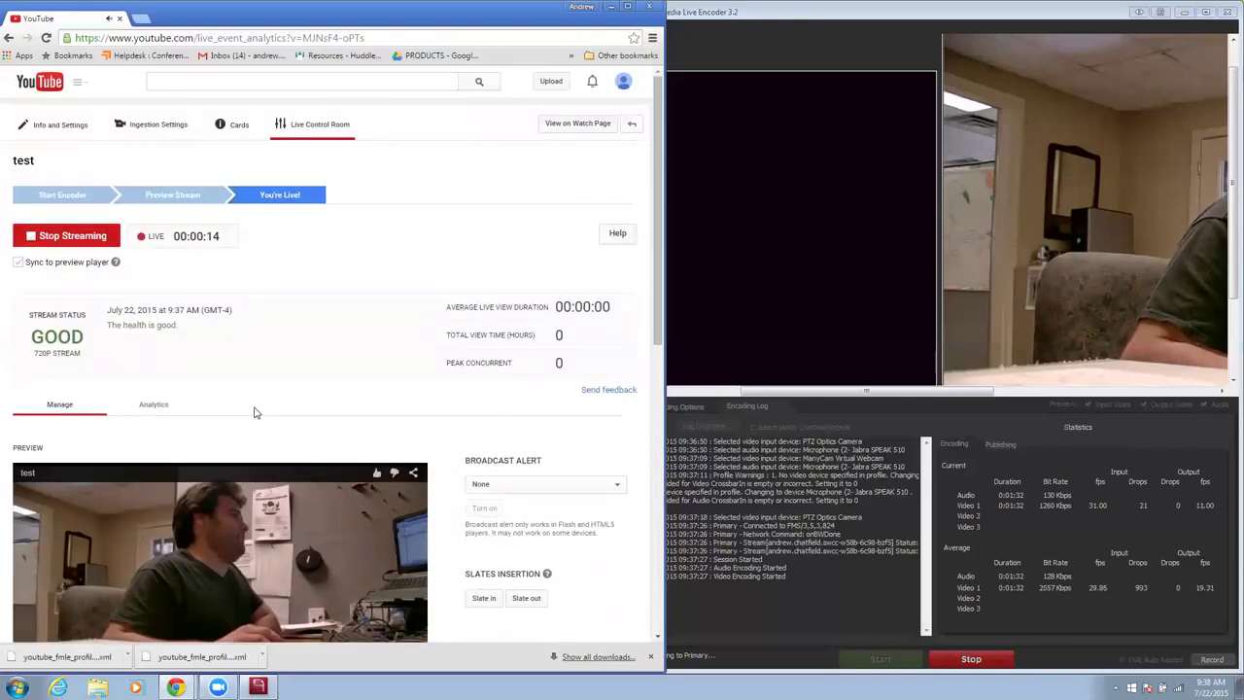
scroll(255, 412, down, 5)
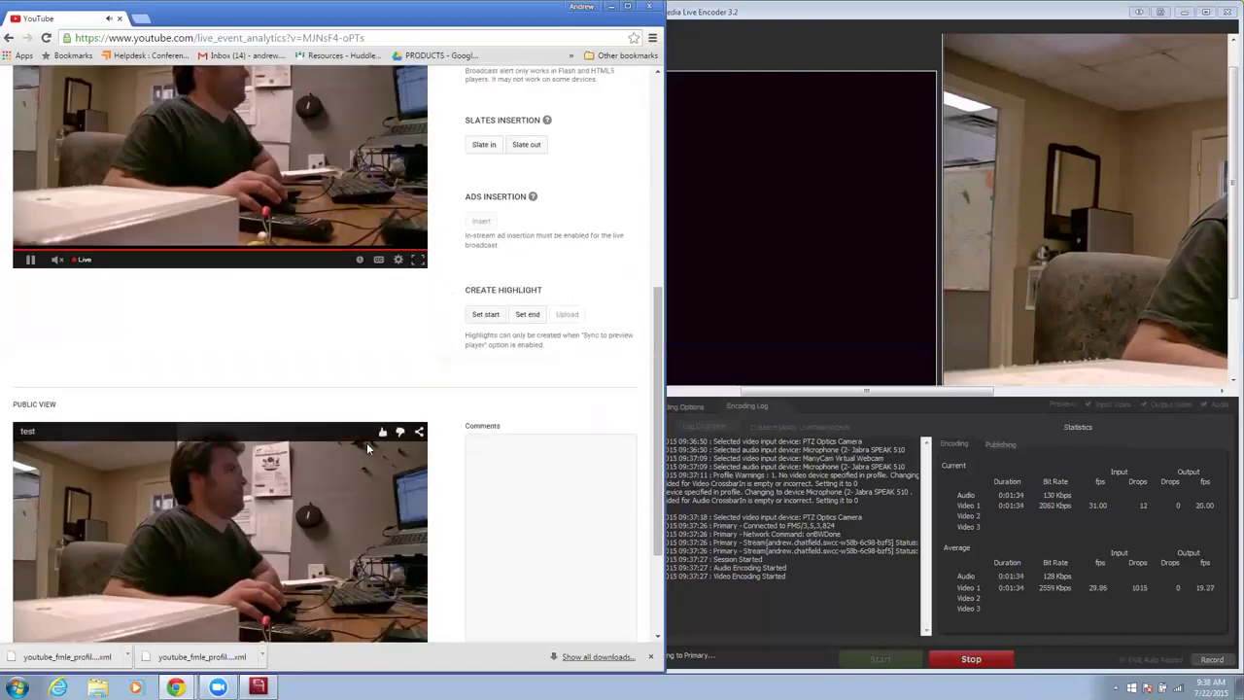
Open the share panel and select the event's youtu.be short link
click(419, 433)
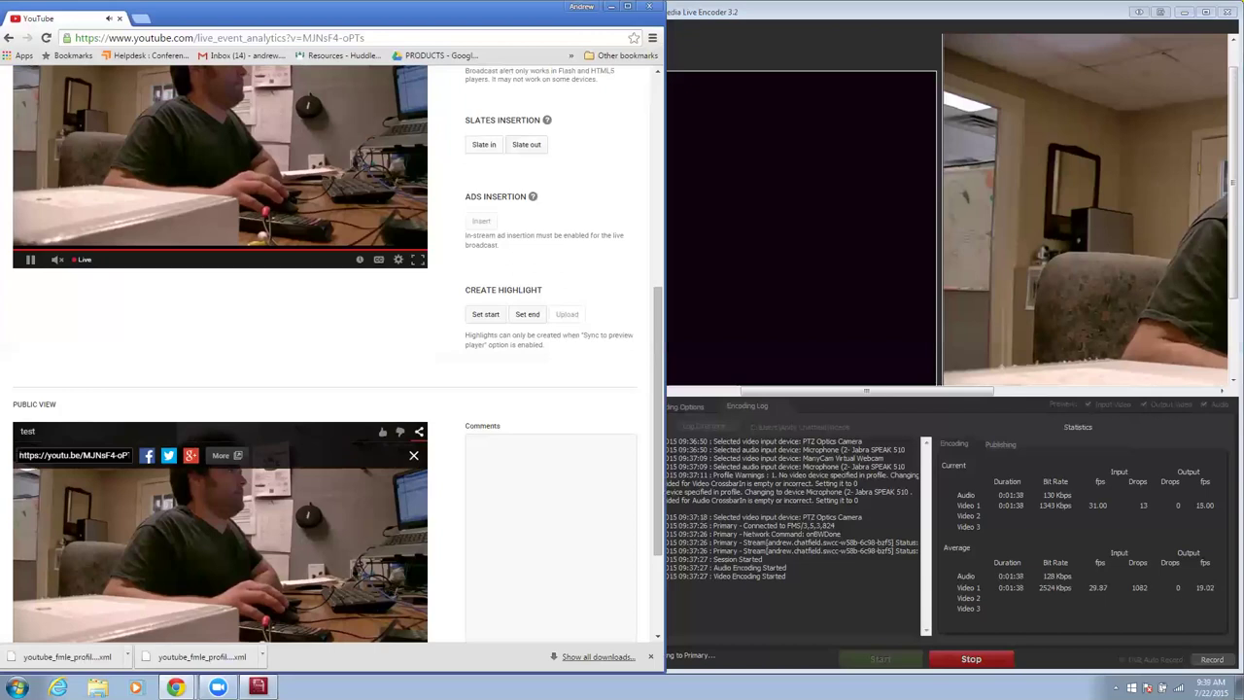
drag(21, 455, 222, 459)
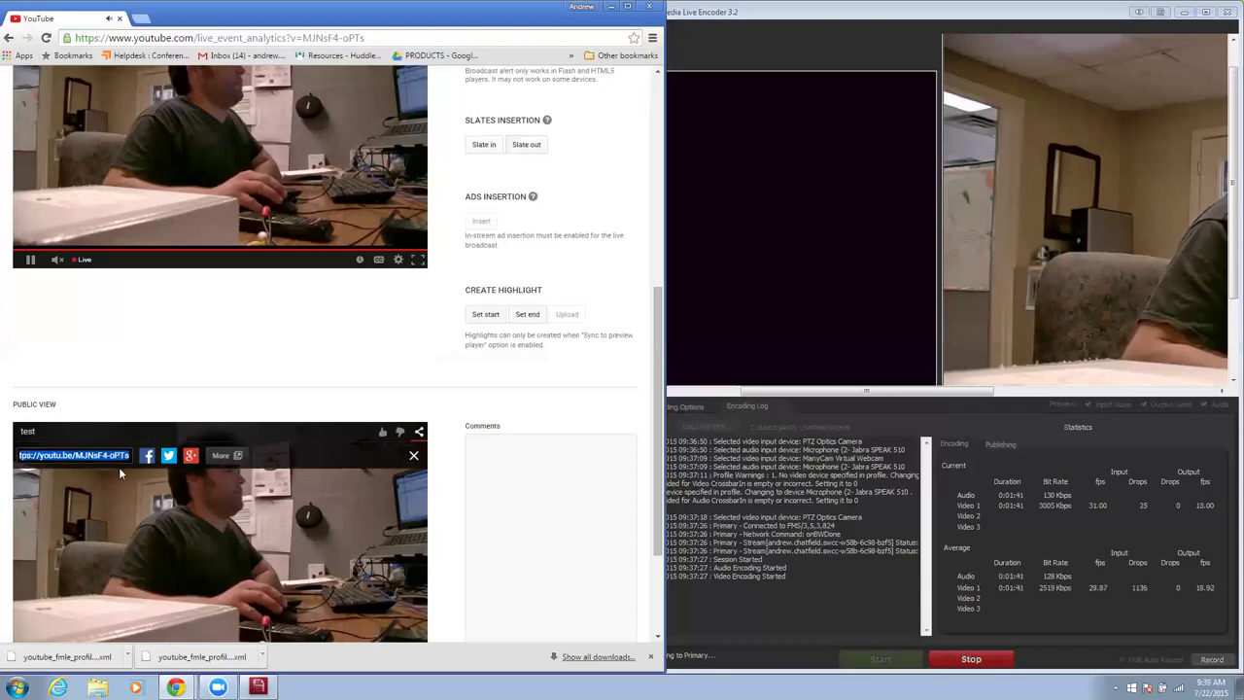
scroll(165, 469, down, 2)
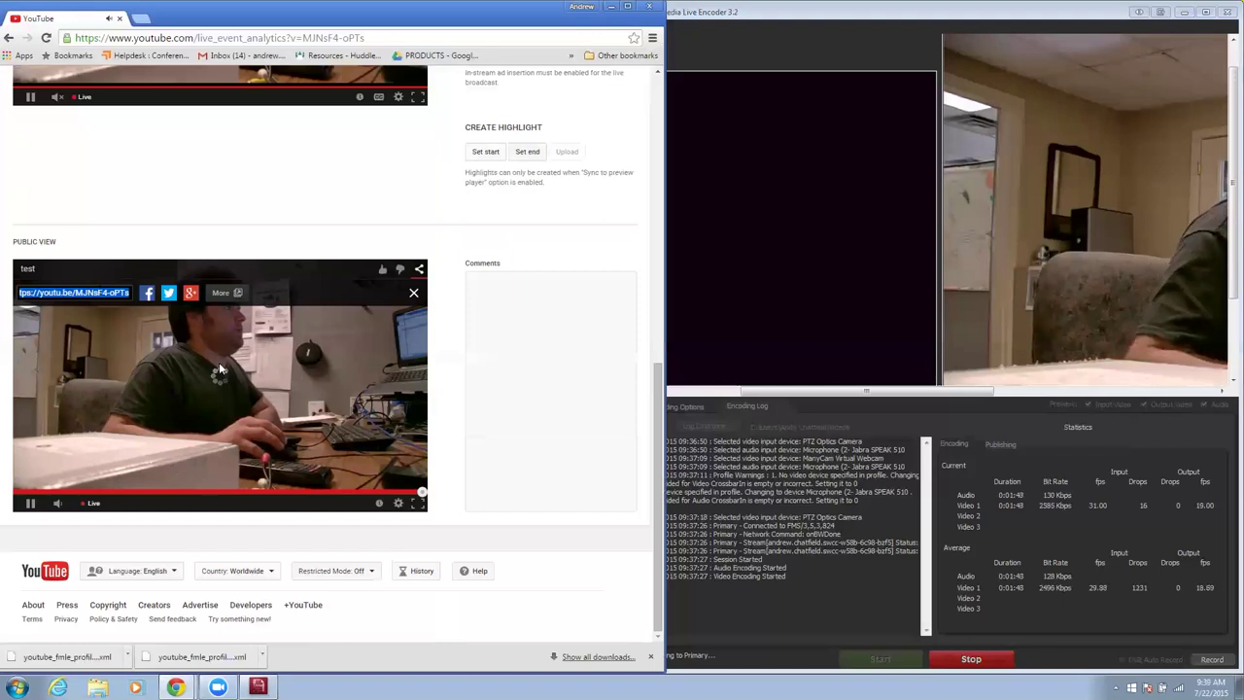
scroll(221, 398, up, 2)
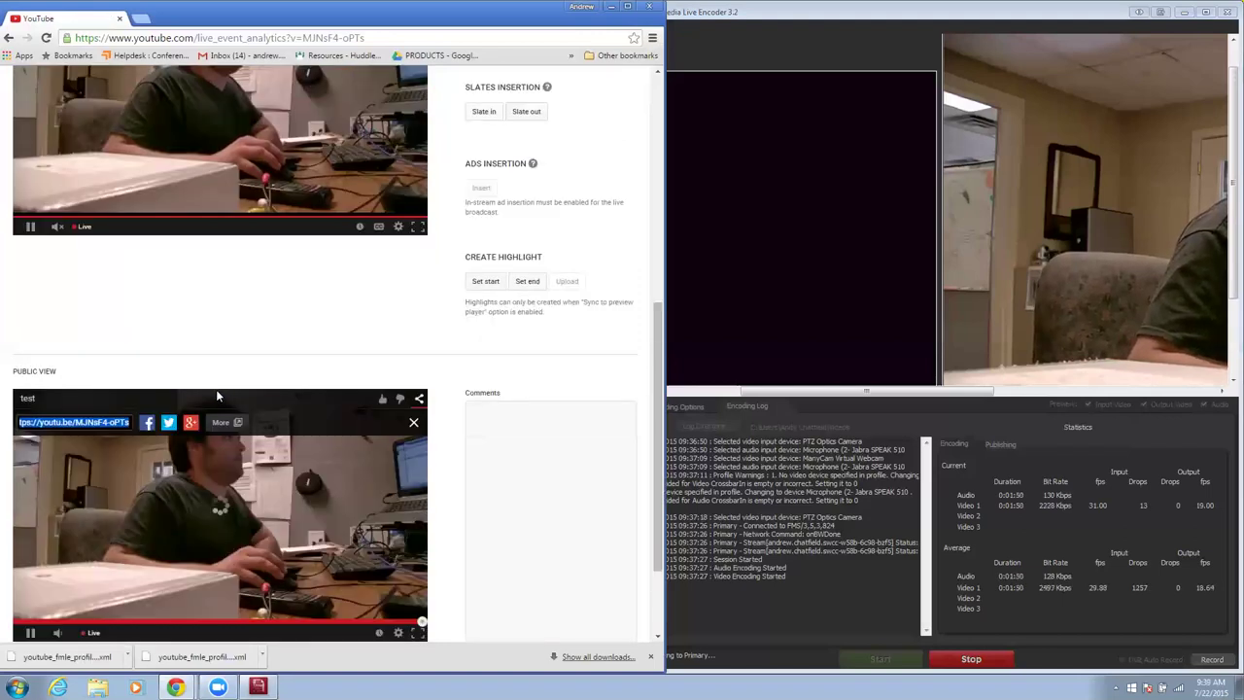
scroll(294, 346, up, 1)
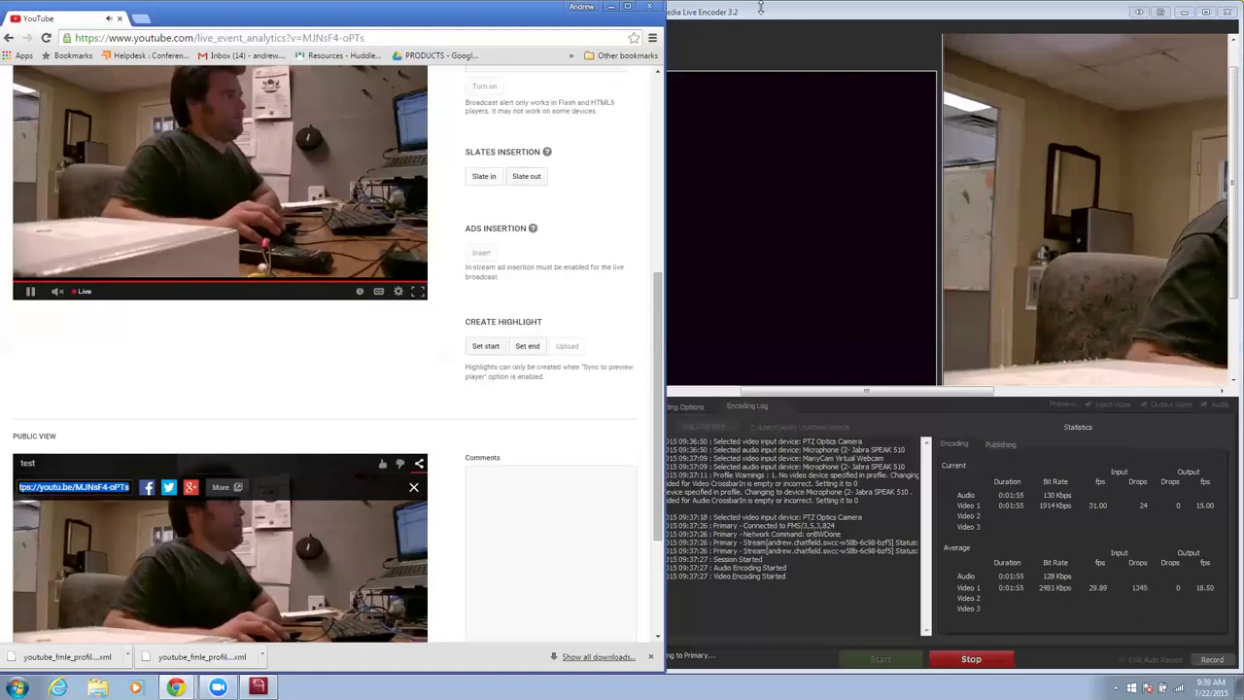
scroll(357, 363, down, 3)
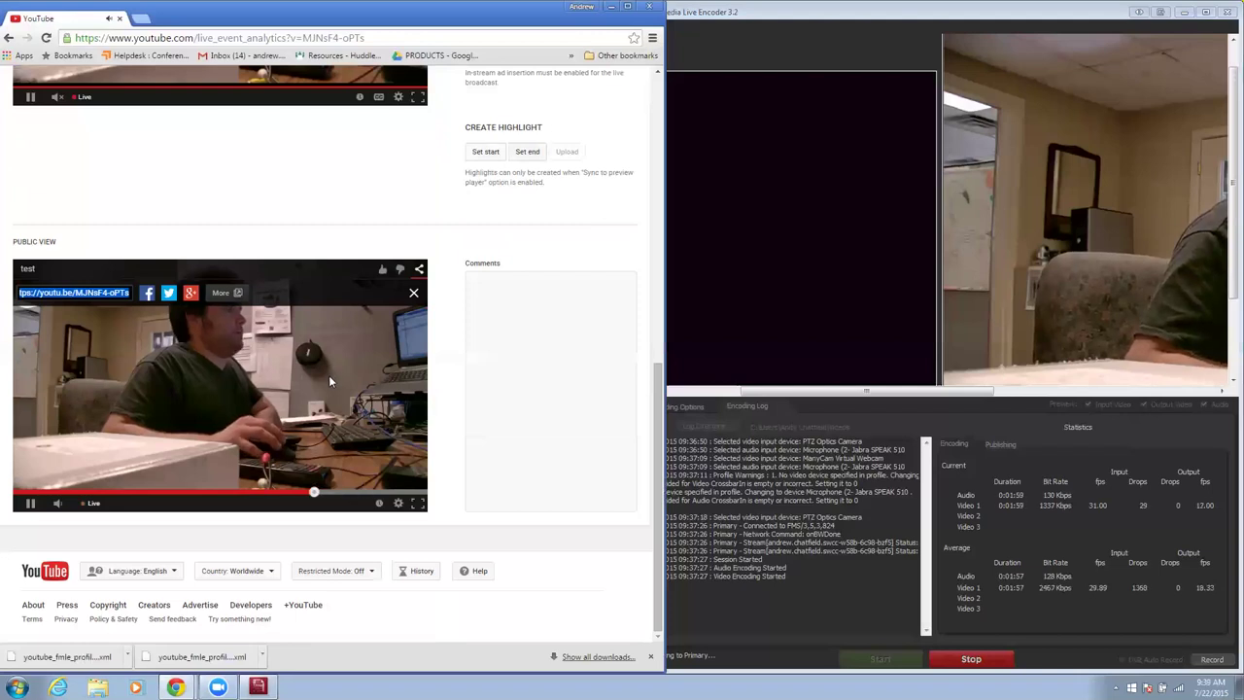
scroll(331, 382, up, 10)
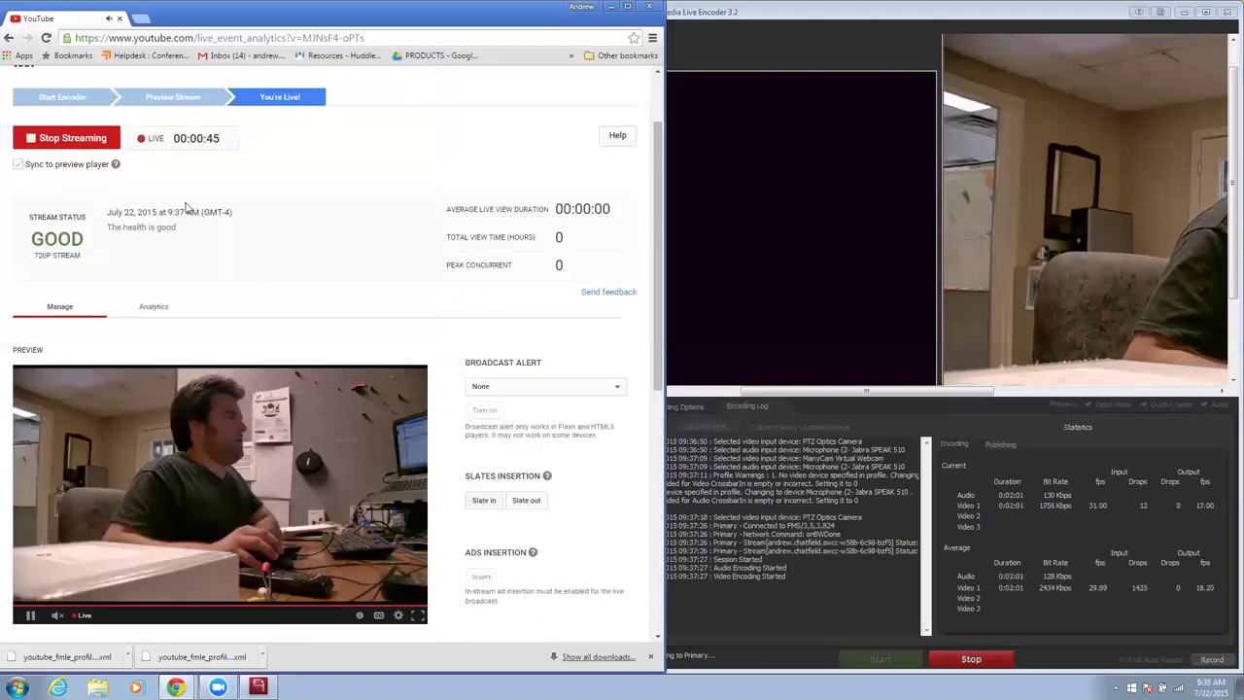
Stop streaming the 'test' event, check the encoder window, and return to Chrome
click(81, 143)
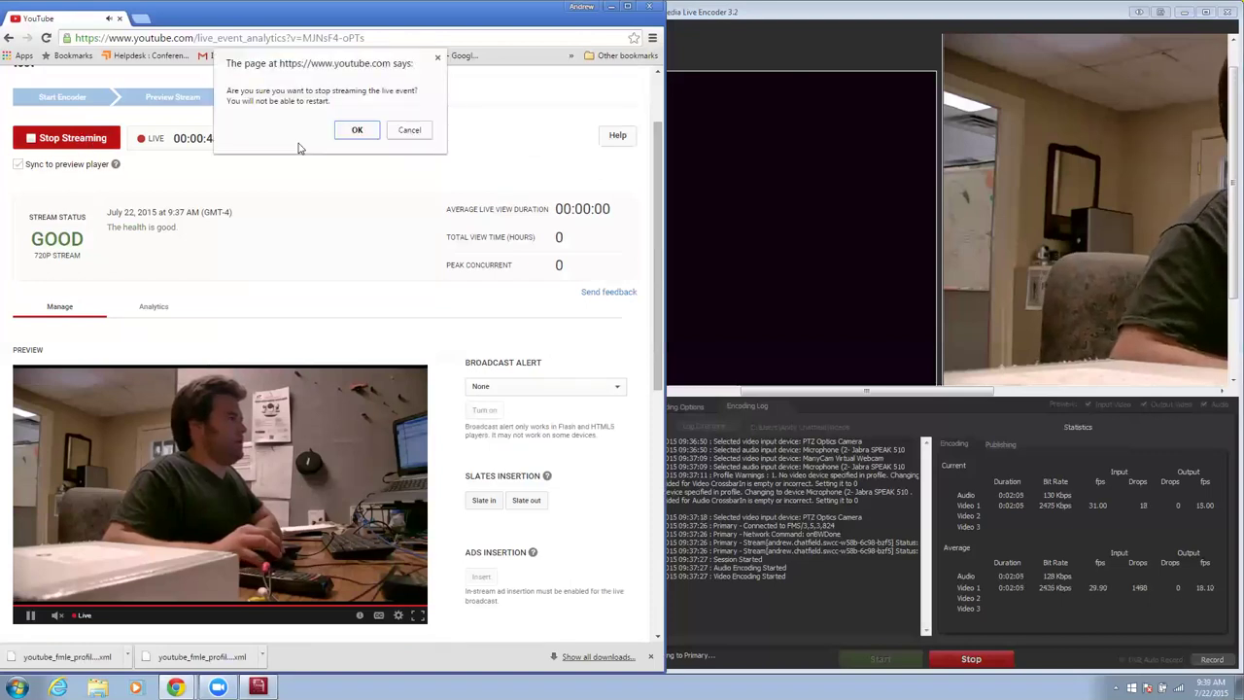
click(353, 133)
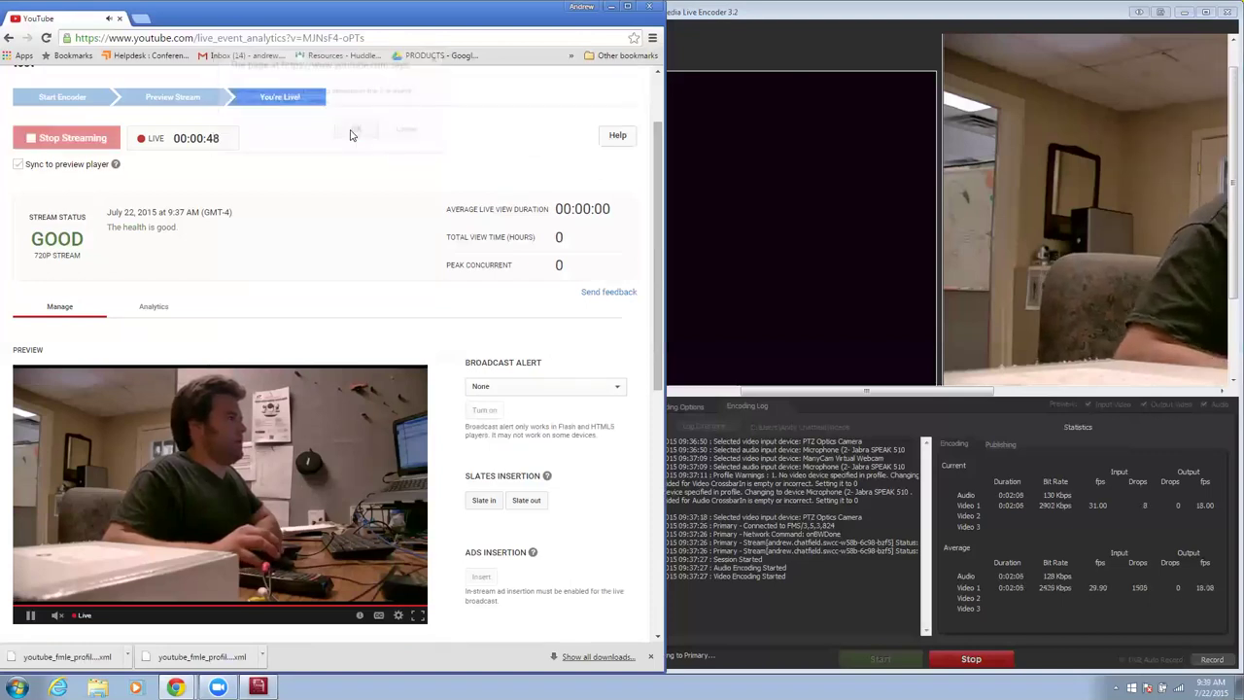
click(810, 8)
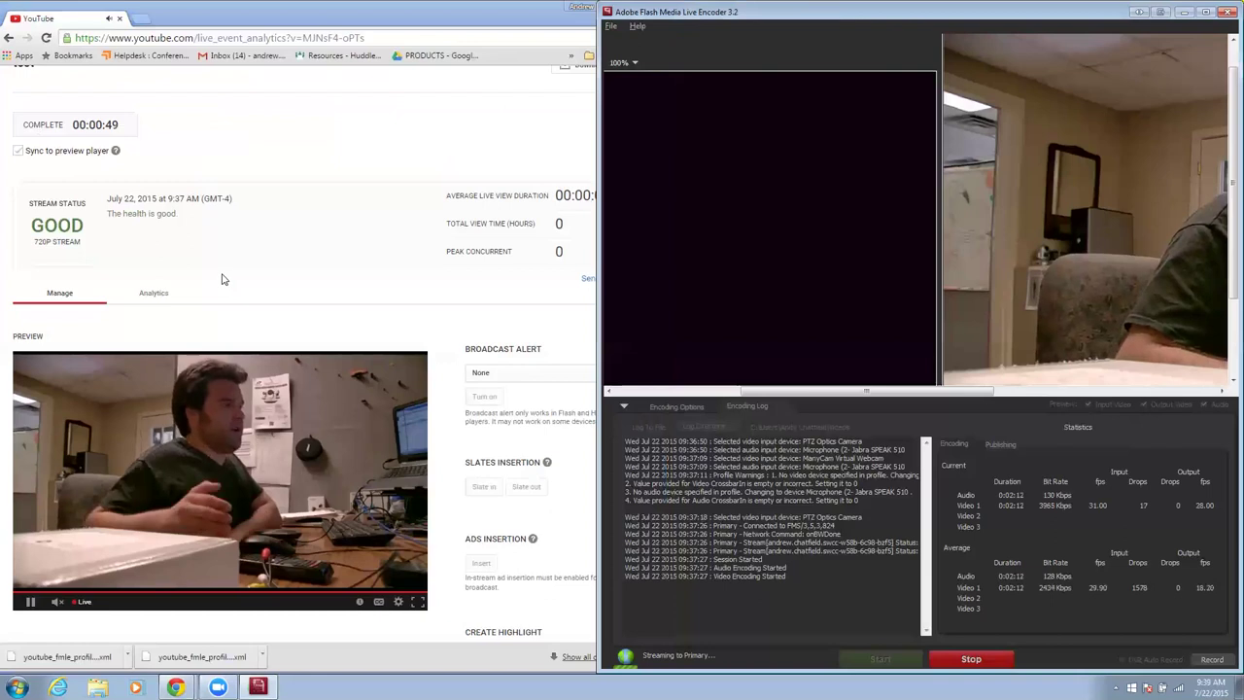
click(279, 129)
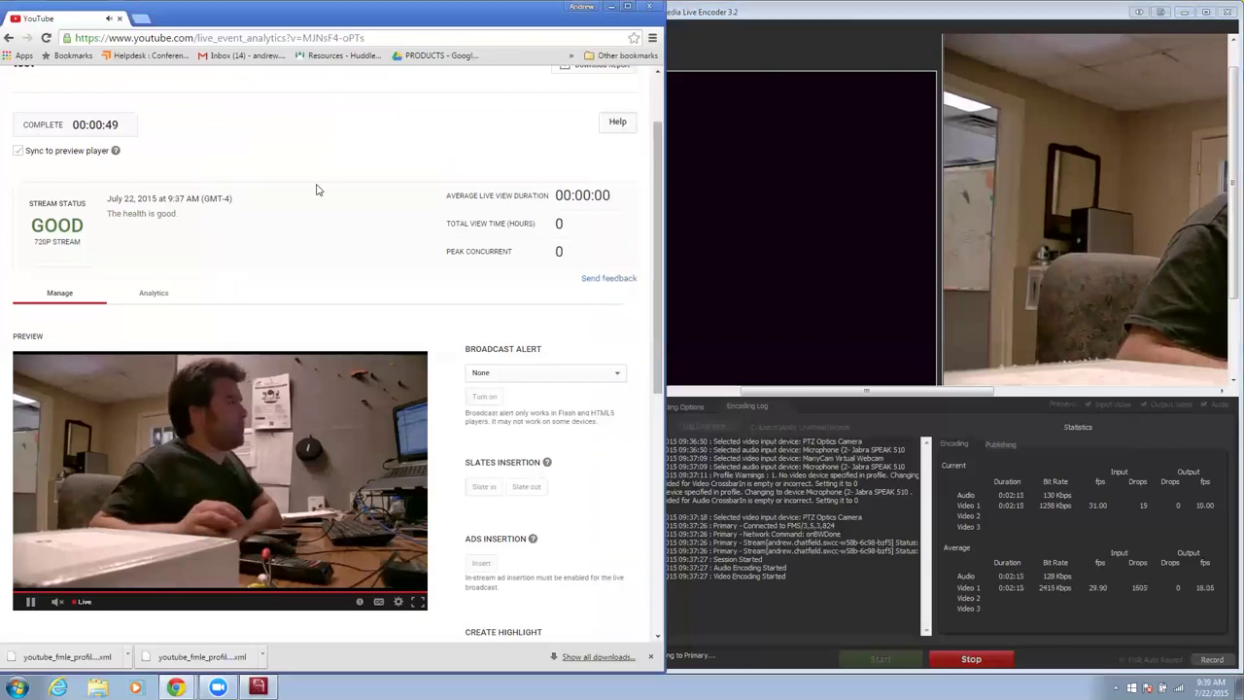
scroll(319, 189, up, 1)
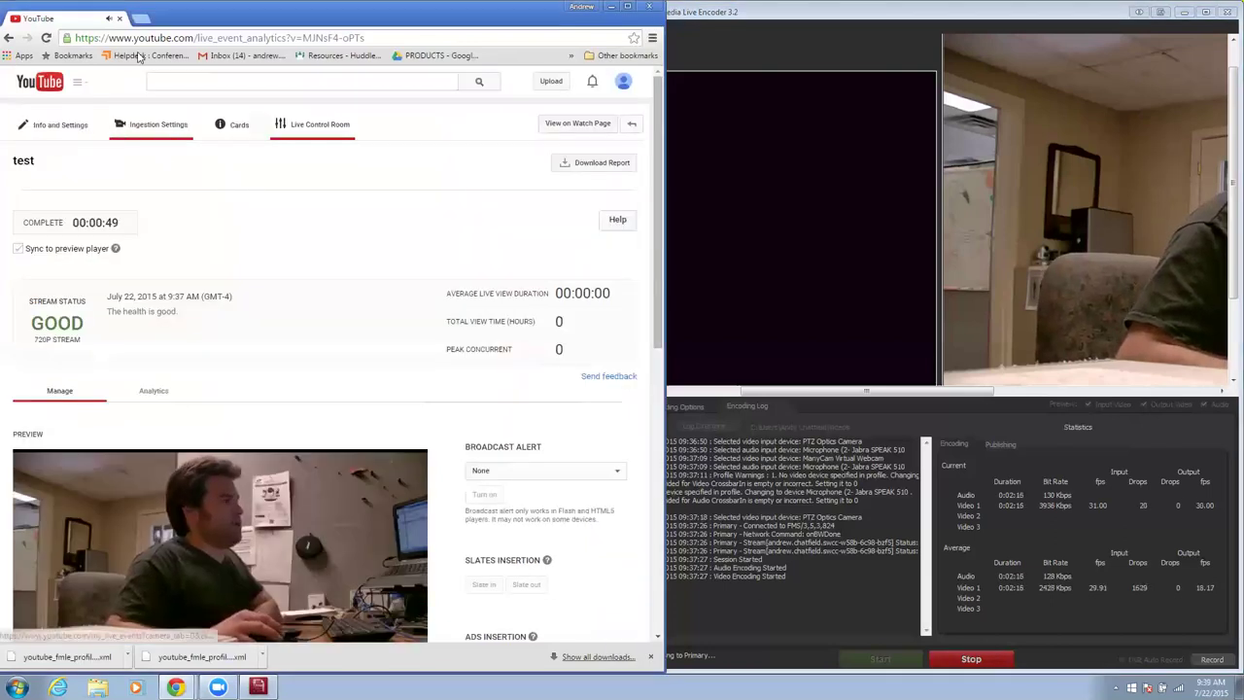